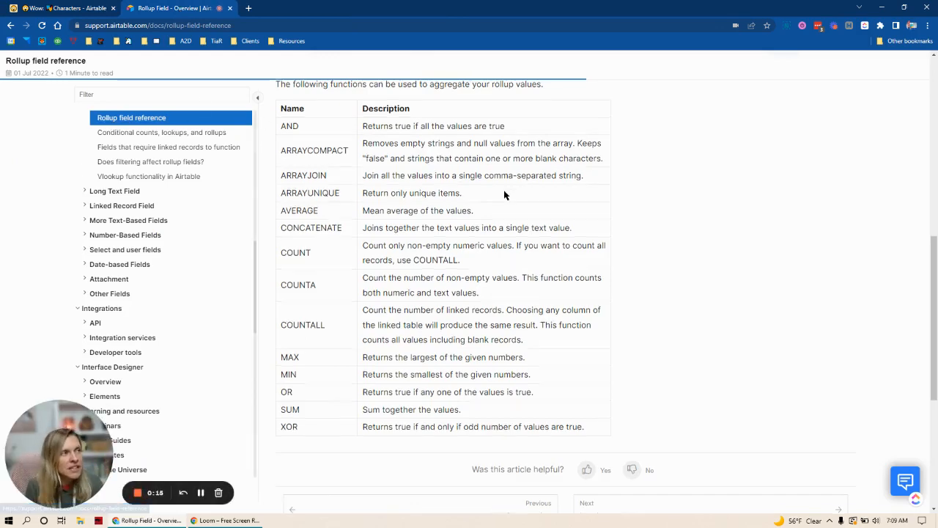
Examine the table of aggregation functions available for rollup values in the rollup field reference article
{"action": "scroll", "coordinate": [503, 193], "scroll_direction": "up", "scroll_amount": 10}
{"action": "left_click_drag", "start_coordinate": [305, 191], "coordinate": [440, 201]}
{"action": "scroll", "coordinate": [440, 201], "scroll_direction": "down", "scroll_amount": 10}
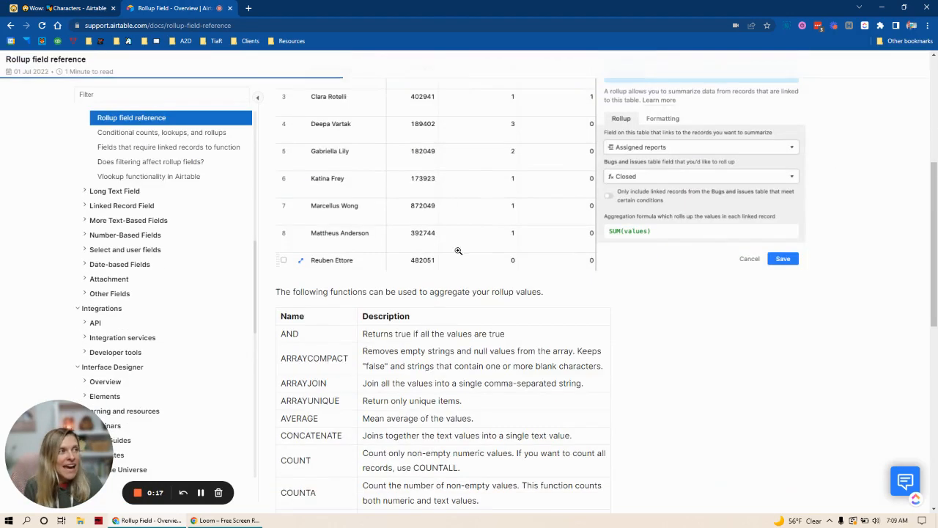
{"action": "left_click_drag", "start_coordinate": [287, 138], "coordinate": [597, 430]}
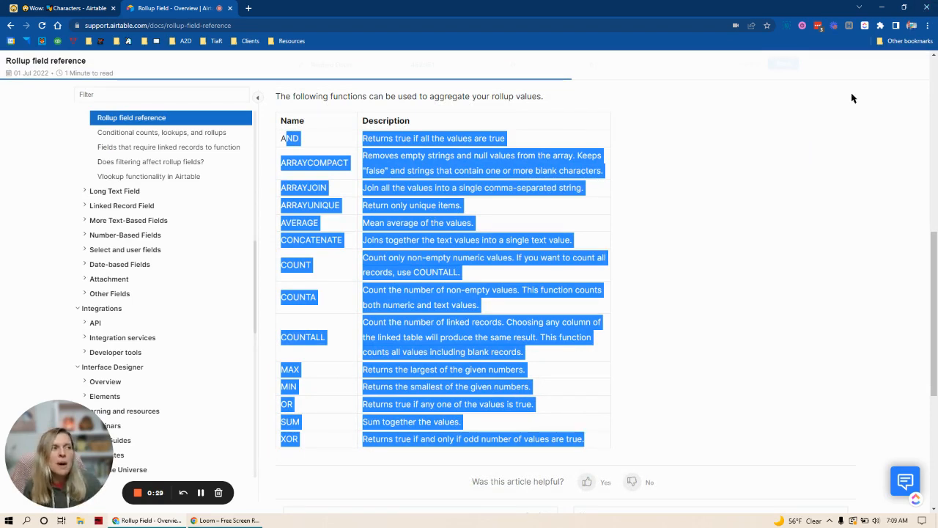
{"action": "left_click", "coordinate": [738, 236]}
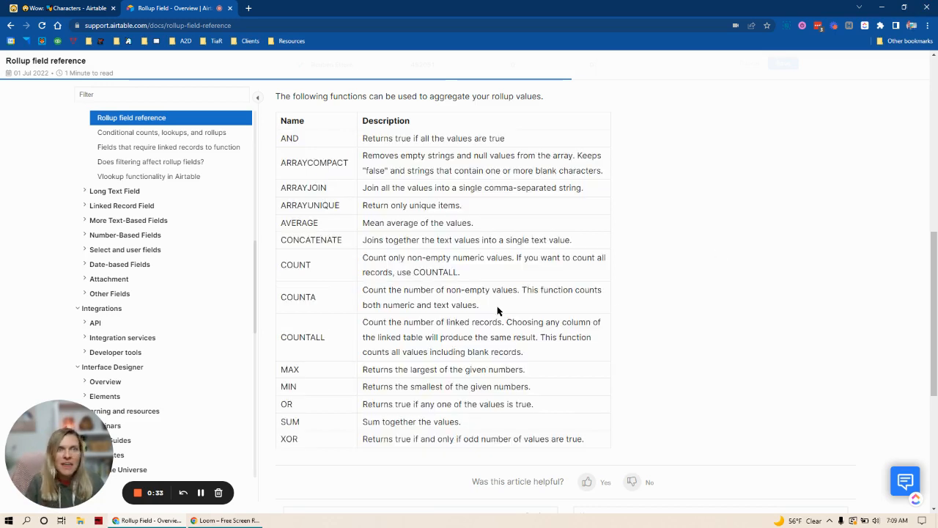
Switch to the Wow base and examine its Characters table and the linked Show table
{"action": "left_click", "coordinate": [55, 8]}
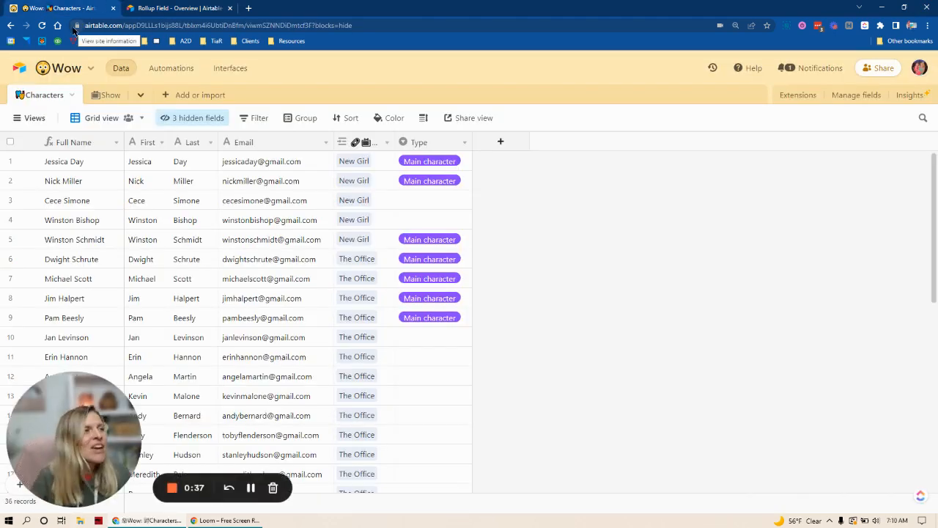
{"action": "left_click", "coordinate": [106, 95]}
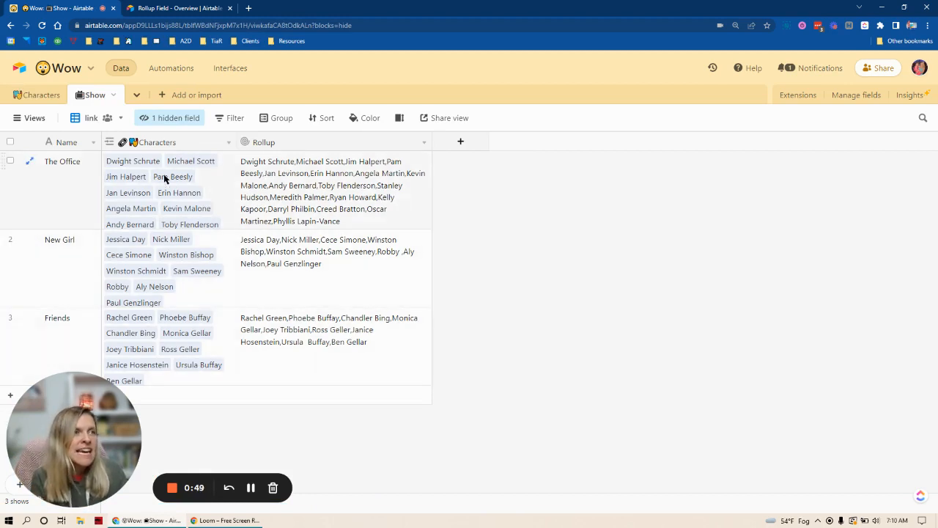
{"action": "left_click", "coordinate": [31, 96]}
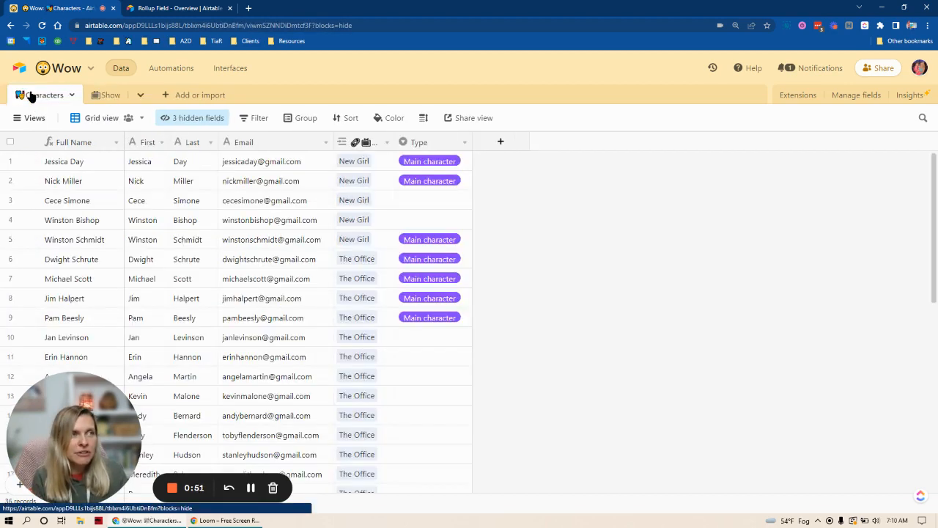
{"action": "left_click", "coordinate": [422, 148]}
{"action": "left_click", "coordinate": [552, 240]}
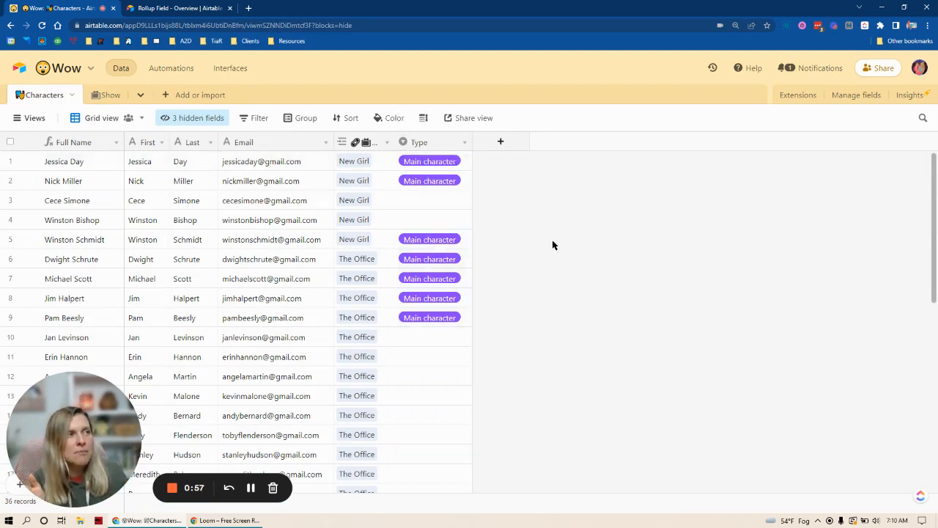
{"action": "scroll", "coordinate": [552, 242], "scroll_direction": "down", "scroll_amount": 7}
{"action": "scroll", "coordinate": [559, 280], "scroll_direction": "up", "scroll_amount": 1}
{"action": "scroll", "coordinate": [559, 282], "scroll_direction": "up", "scroll_amount": 10}
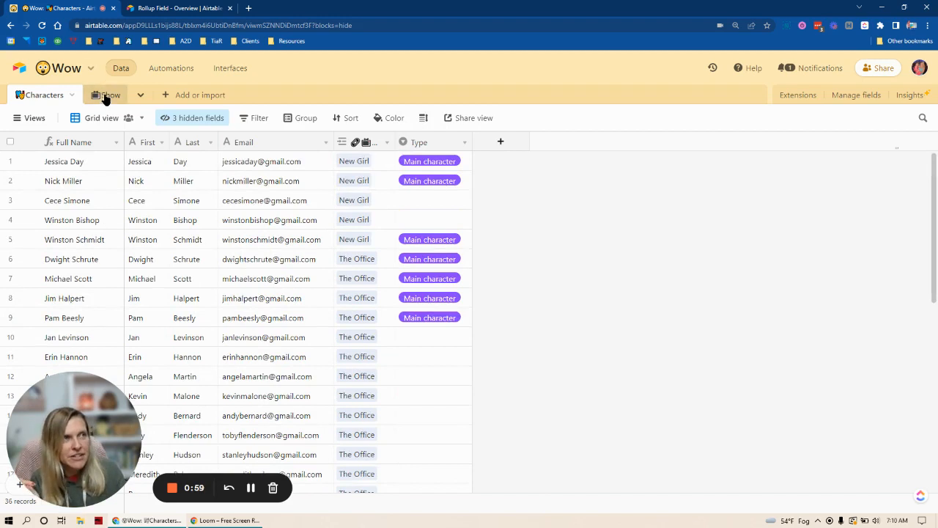
{"action": "left_click", "coordinate": [102, 94]}
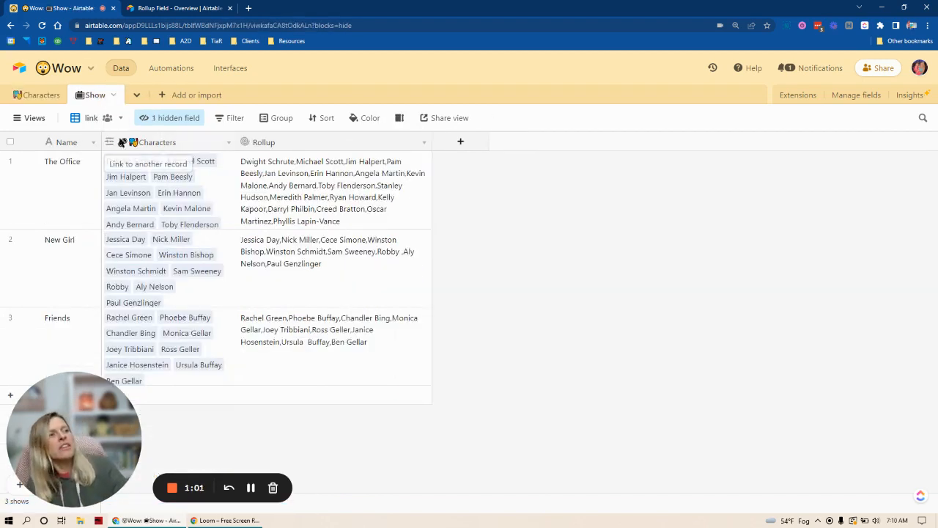
Compare the Rollup field's aggregation formula in the Show table with the ARRAYJOIN description in the rollup field reference
{"action": "double_click", "coordinate": [308, 144]}
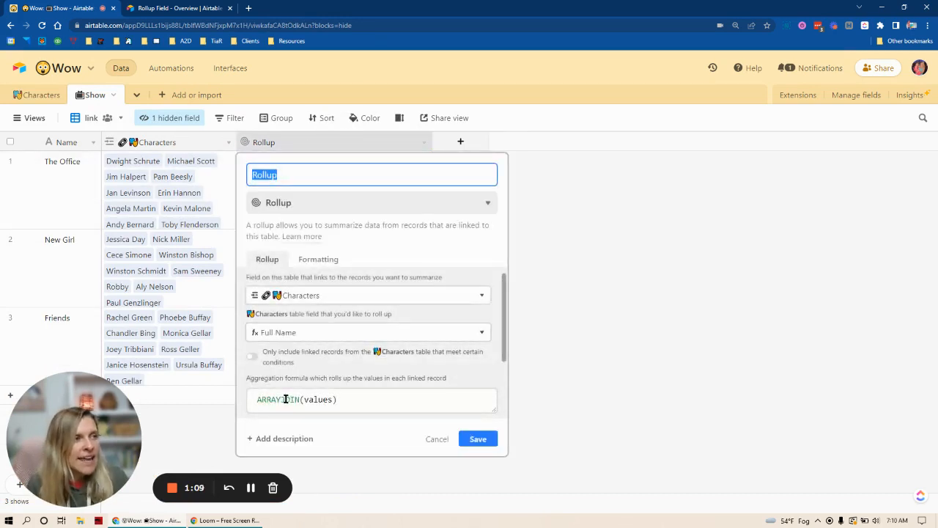
{"action": "left_click_drag", "start_coordinate": [259, 399], "coordinate": [348, 400]}
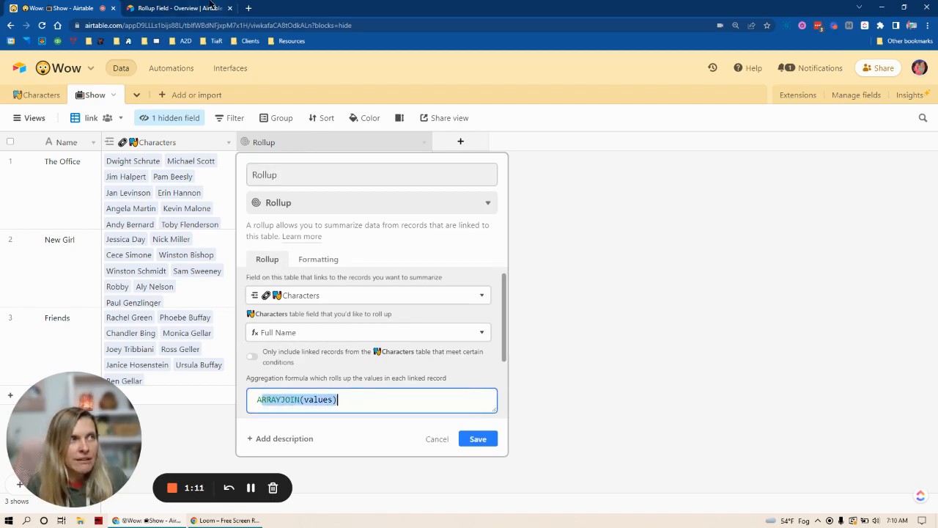
{"action": "key", "text": "ctrl+Tab"}
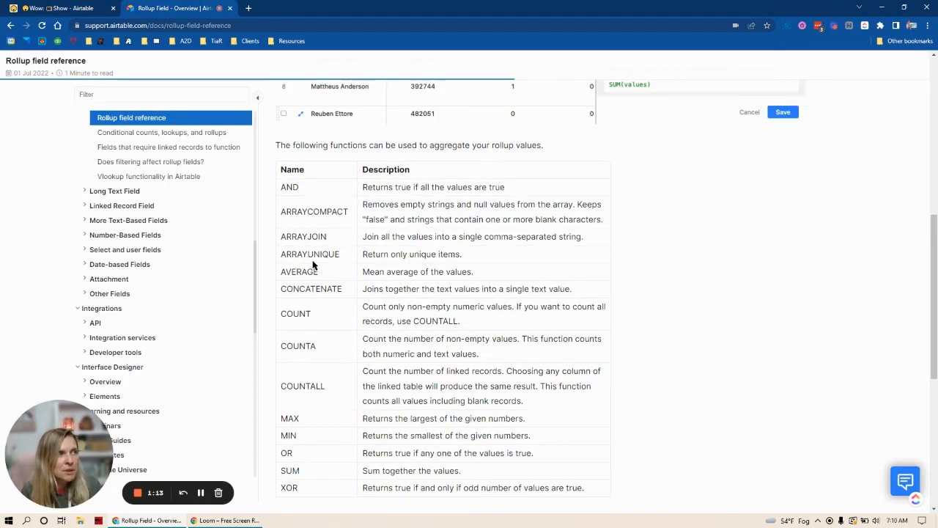
{"action": "left_click_drag", "start_coordinate": [292, 236], "coordinate": [555, 236]}
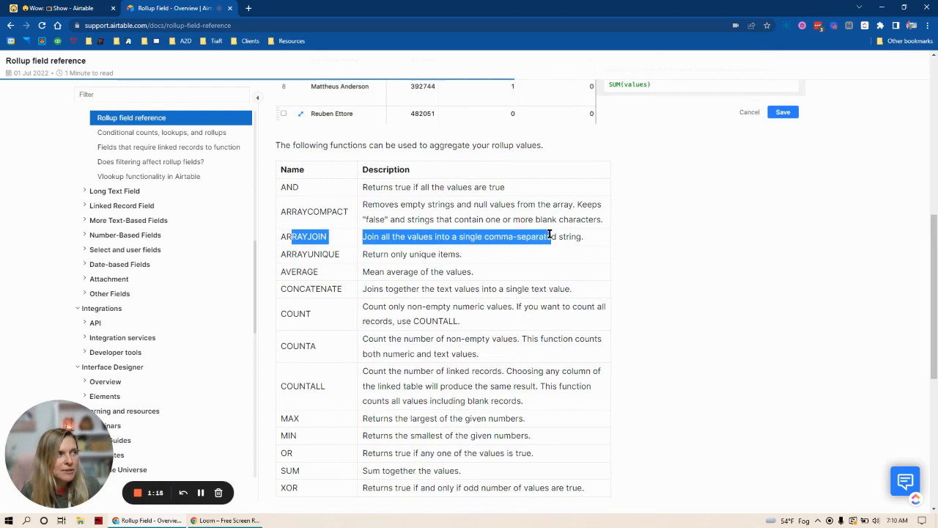
{"action": "left_click", "coordinate": [541, 236]}
{"action": "left_click_drag", "start_coordinate": [379, 236], "coordinate": [584, 236]}
{"action": "left_click", "coordinate": [73, 8]}
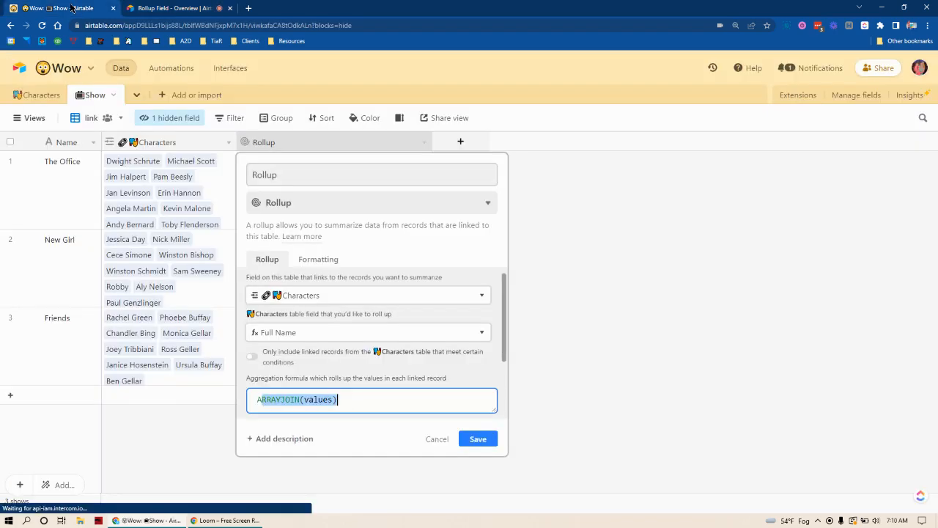
{"action": "left_click", "coordinate": [478, 439]}
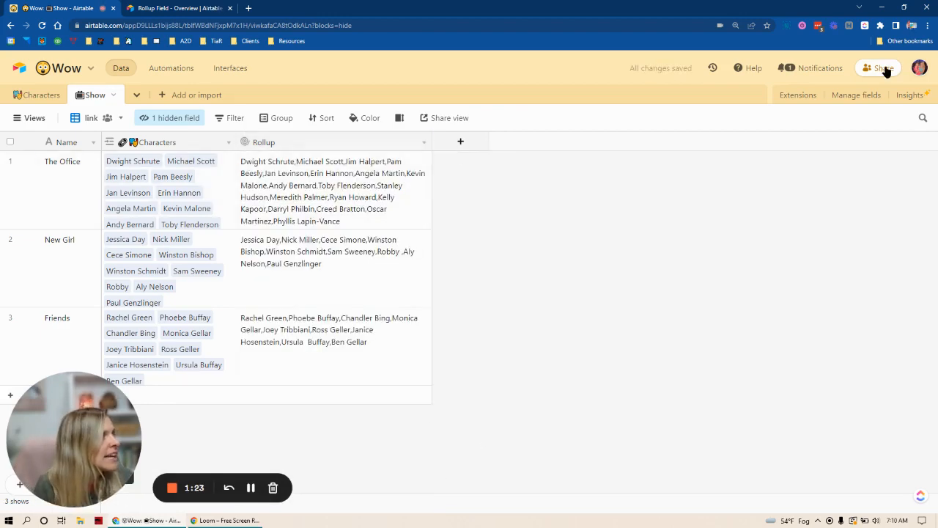
Enlarge the Show table page to 175% browser zoom
{"action": "left_click", "coordinate": [927, 26]}
{"action": "left_click", "coordinate": [899, 117]}
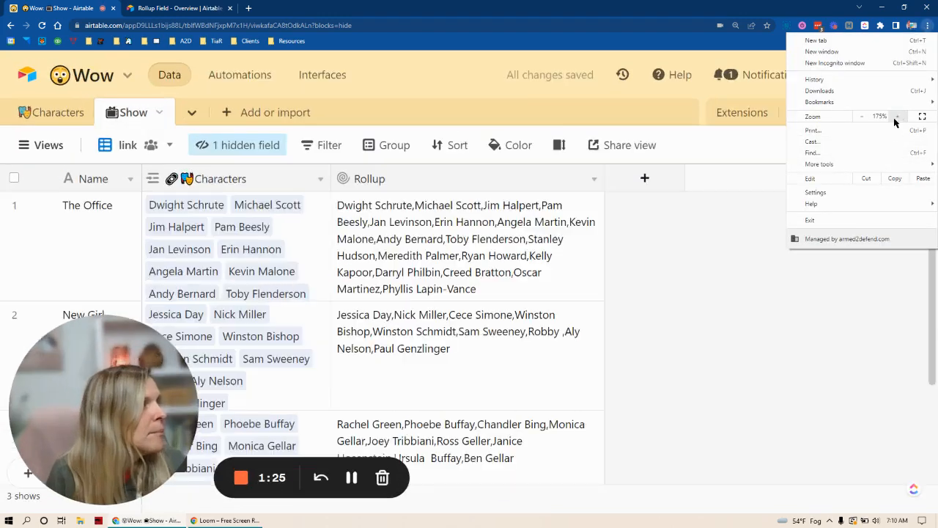
{"action": "left_click", "coordinate": [634, 285]}
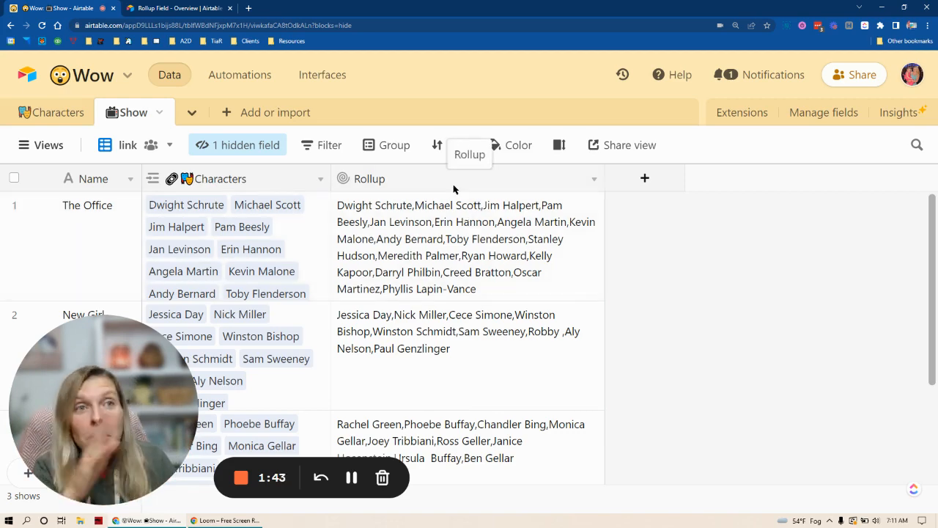
{"action": "left_click", "coordinate": [173, 10]}
{"action": "left_click", "coordinate": [83, 8]}
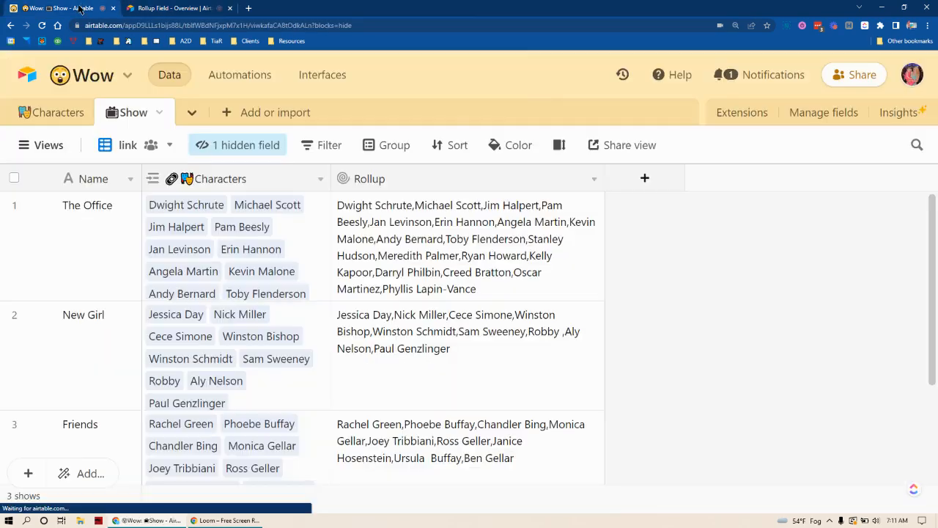
Open the Rollup field's settings and reduce the browser zoom to 125%
{"action": "double_click", "coordinate": [529, 212]}
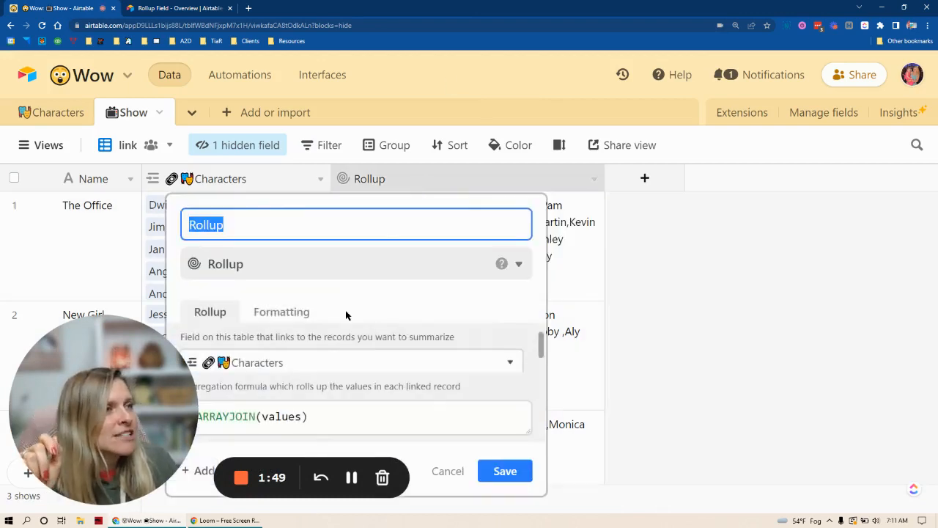
{"action": "left_click", "coordinate": [927, 25]}
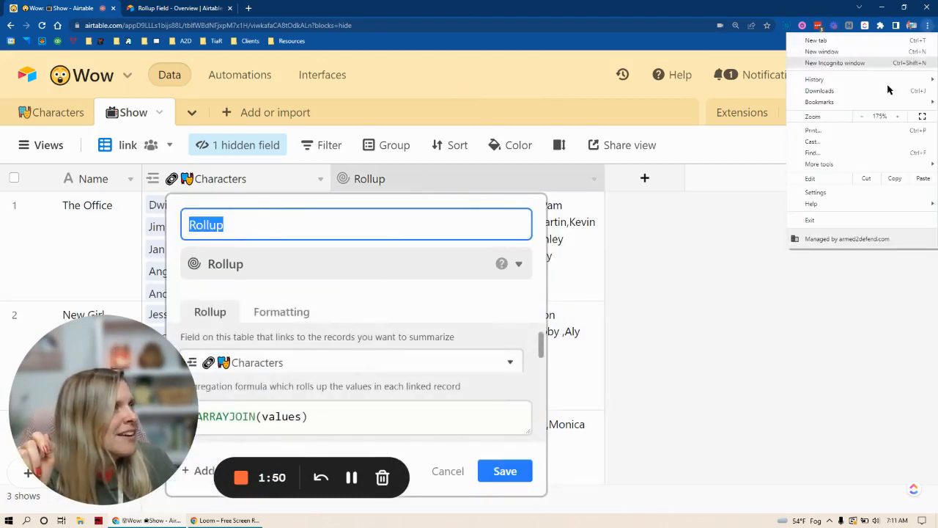
{"action": "left_click", "coordinate": [861, 117]}
{"action": "left_click", "coordinate": [861, 117]}
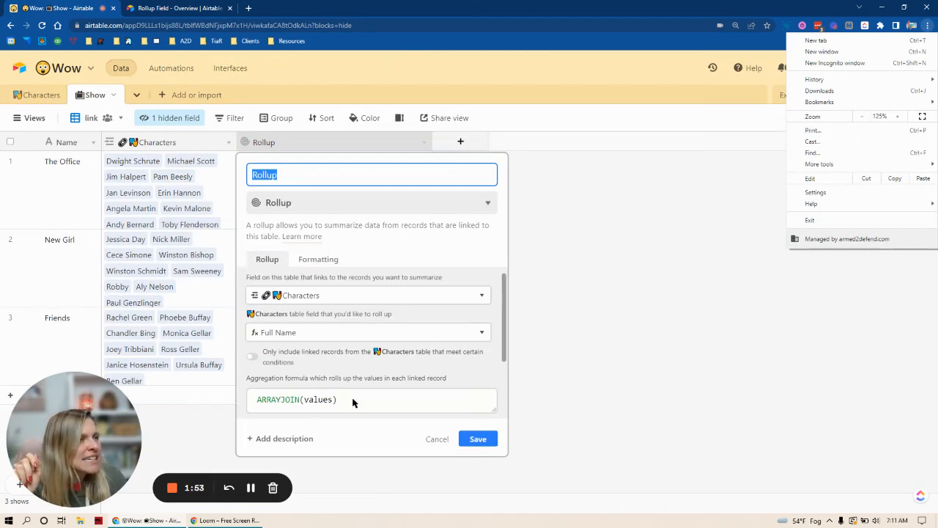
{"action": "left_click", "coordinate": [686, 325]}
{"action": "left_click", "coordinate": [687, 325]}
Change the Rollup field's aggregation formula to ARRAYJOIN(values, ', ') and save the field
{"action": "double_click", "coordinate": [295, 142]}
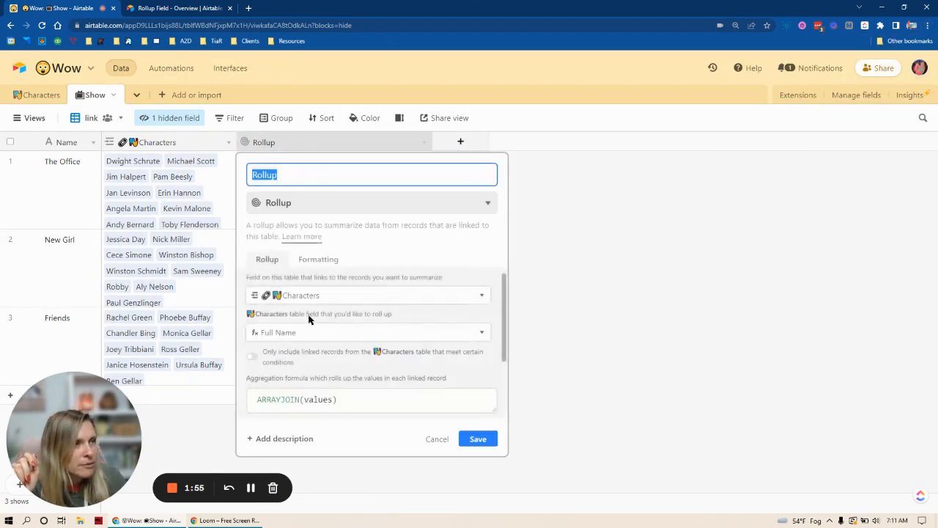
{"action": "left_click", "coordinate": [323, 399]}
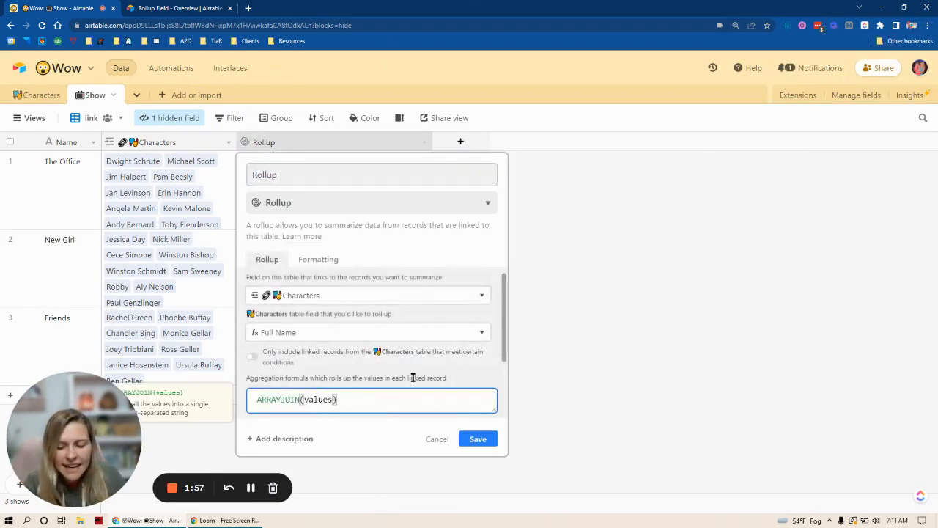
{"action": "type", "text": ", "}
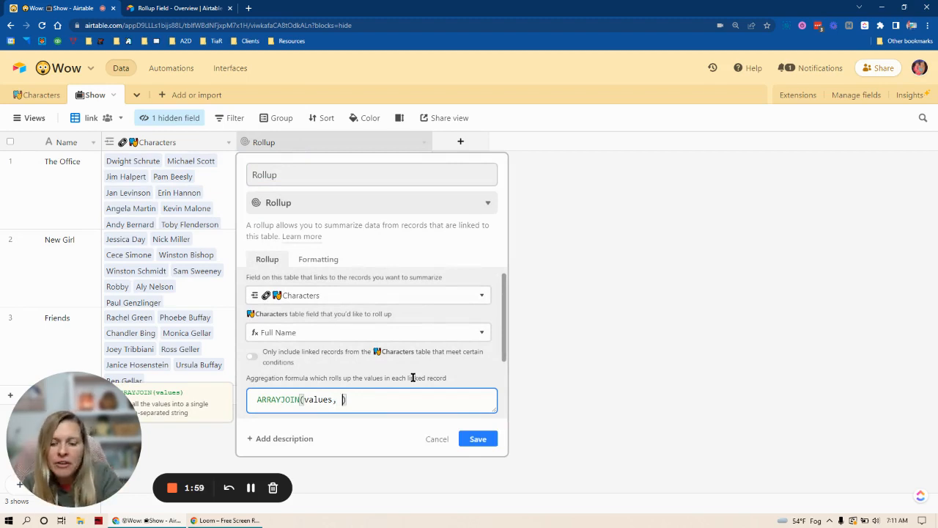
{"action": "type", "text": "'"}
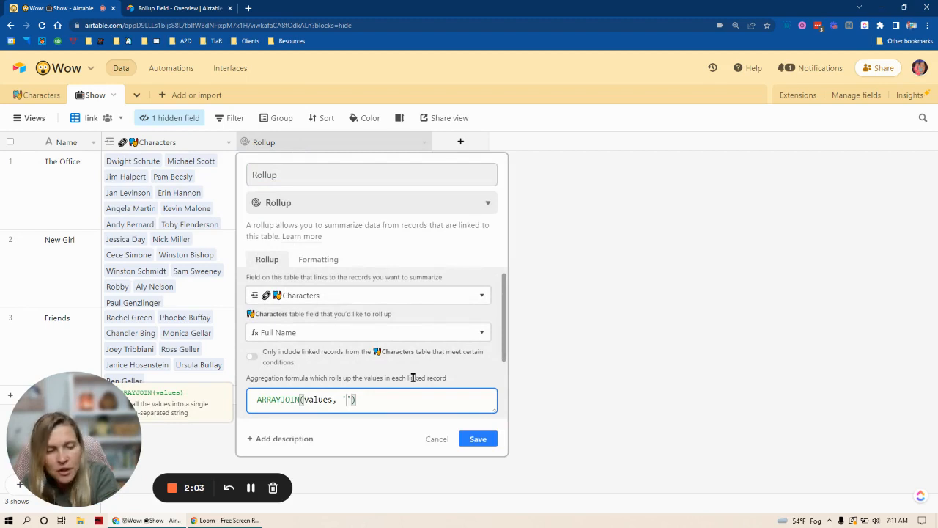
{"action": "type", "text": ","}
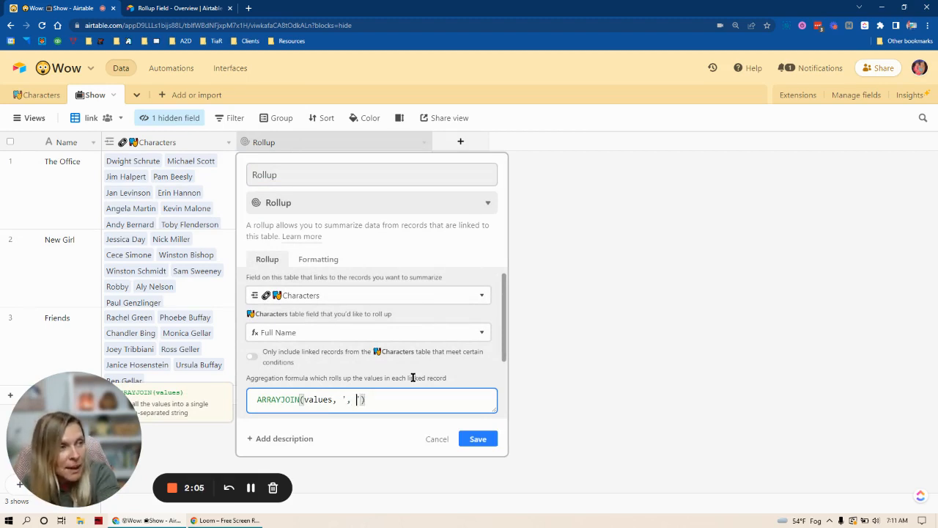
{"action": "left_click", "coordinate": [479, 439]}
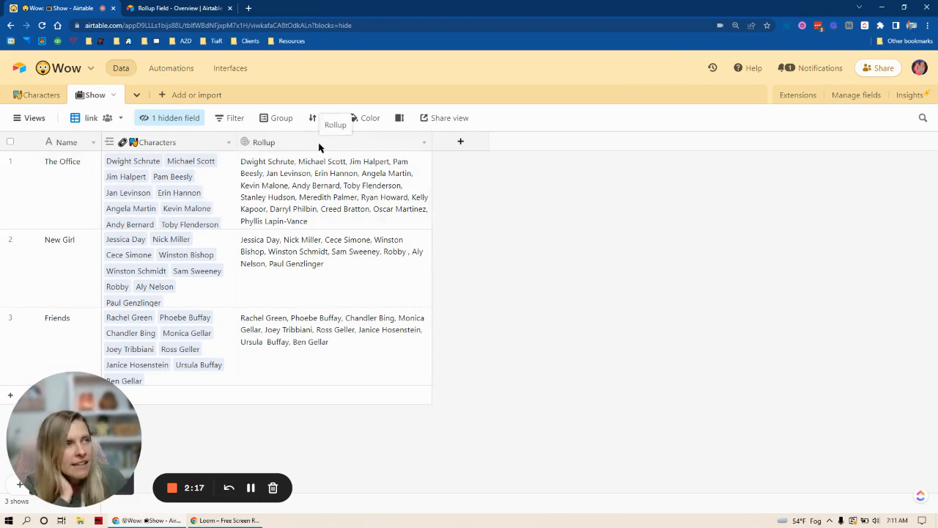
Replace the comma separator in the Rollup formula with a spaced hyphen, giving ARRAYJOIN(values, ' - '), and save it
{"action": "double_click", "coordinate": [318, 147]}
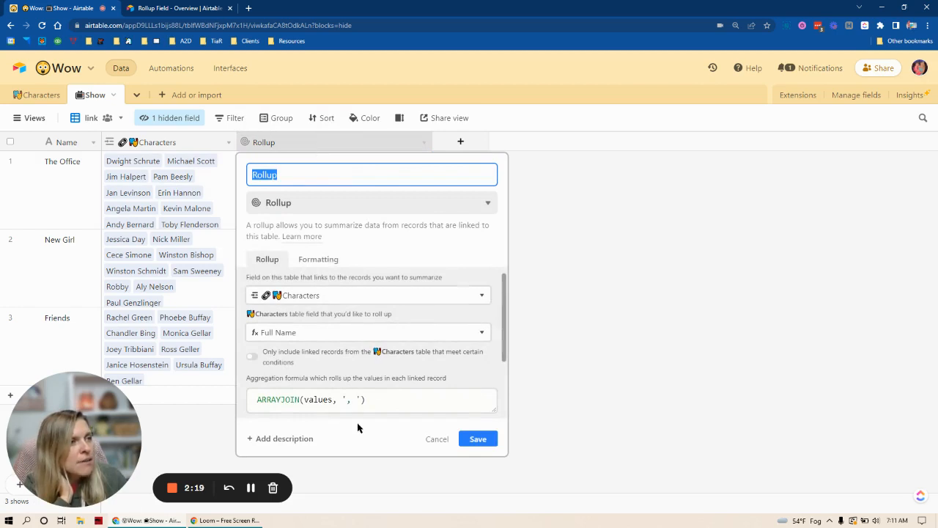
{"action": "left_click", "coordinate": [349, 400]}
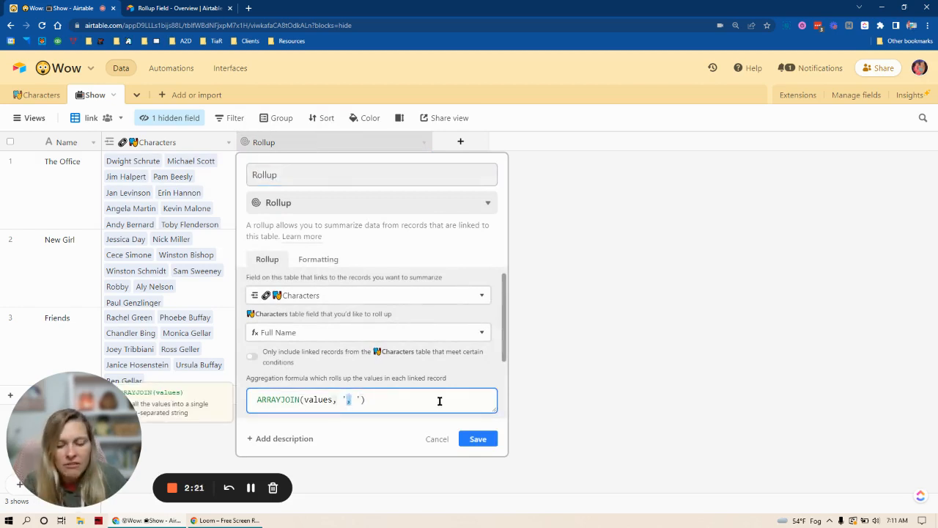
{"action": "type", "text": "-"}
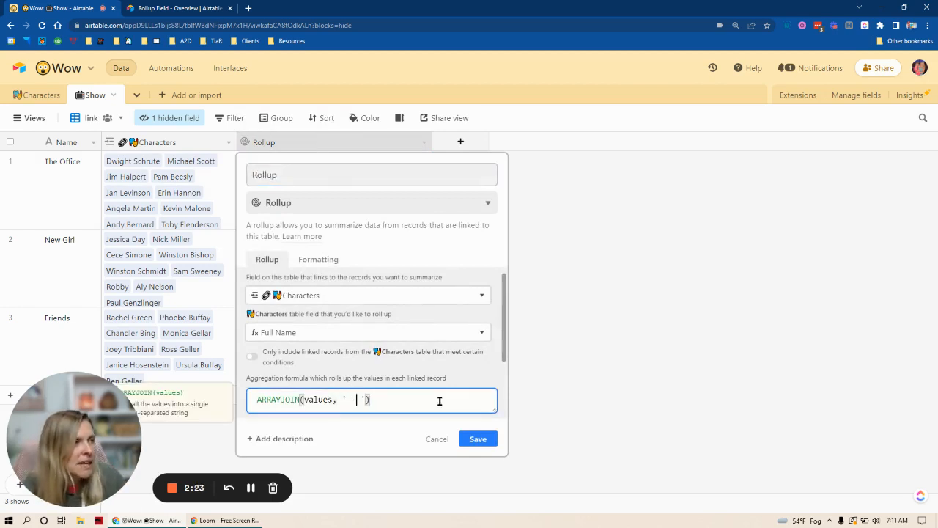
{"action": "left_click", "coordinate": [478, 439]}
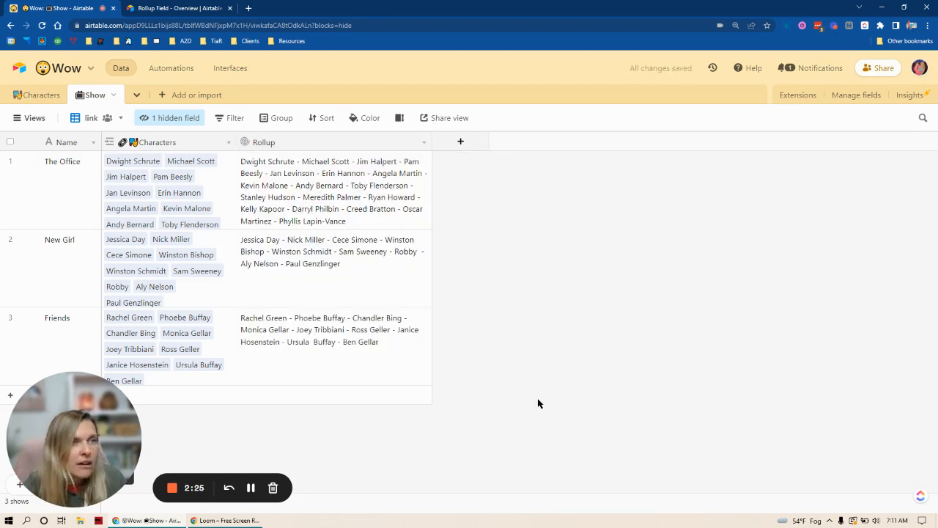
Set the Rollup formula's separator to the word UNICORN with surrounding spaces, giving ARRAYJOIN(values, ' UNICORN '), and save it
{"action": "double_click", "coordinate": [300, 146]}
{"action": "double_click", "coordinate": [353, 402]}
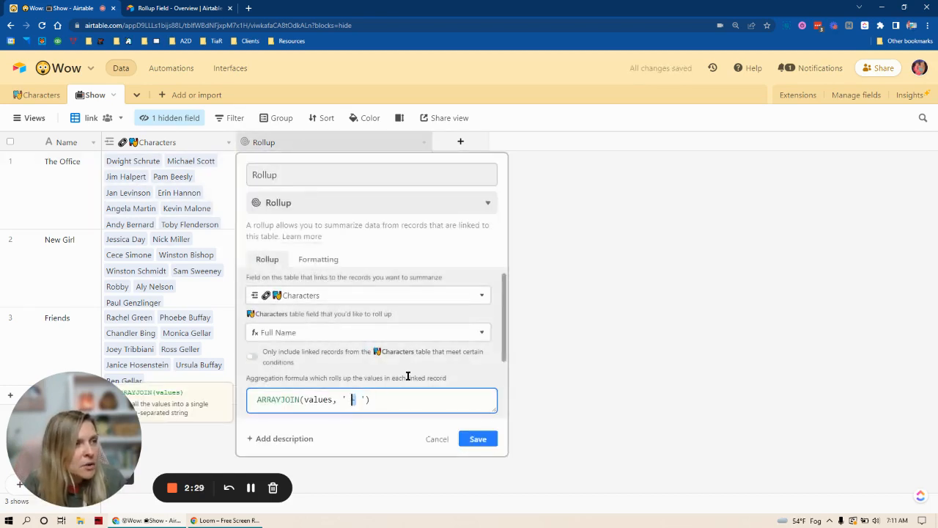
{"action": "type", "text": "UNICORN"}
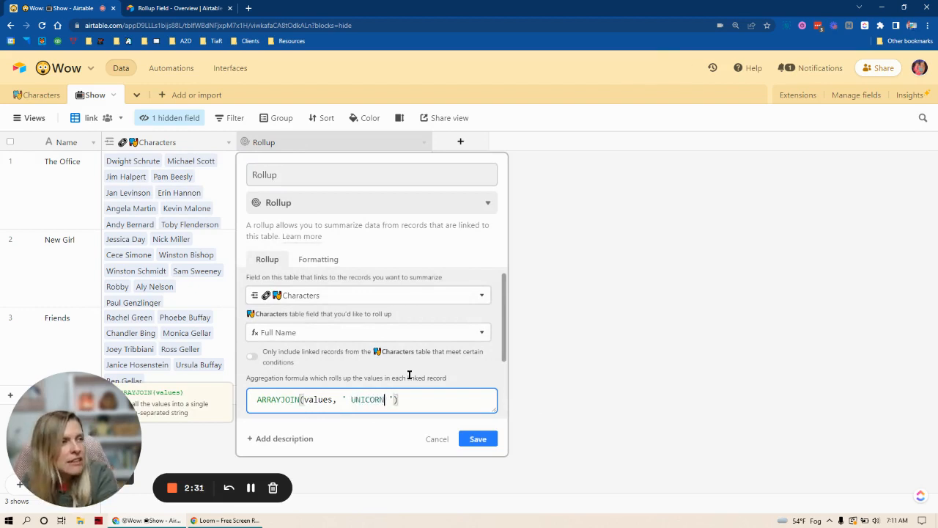
{"action": "left_click", "coordinate": [478, 438]}
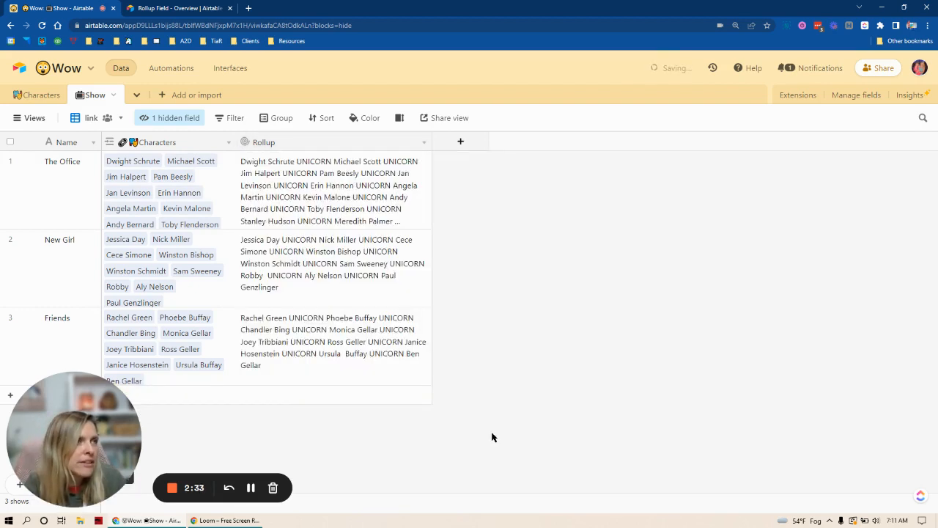
Replace the UNICORN separator in the Rollup formula with a line break, giving ARRAYJOIN(values, '\n'), and save it
{"action": "double_click", "coordinate": [338, 140]}
{"action": "double_click", "coordinate": [367, 399]}
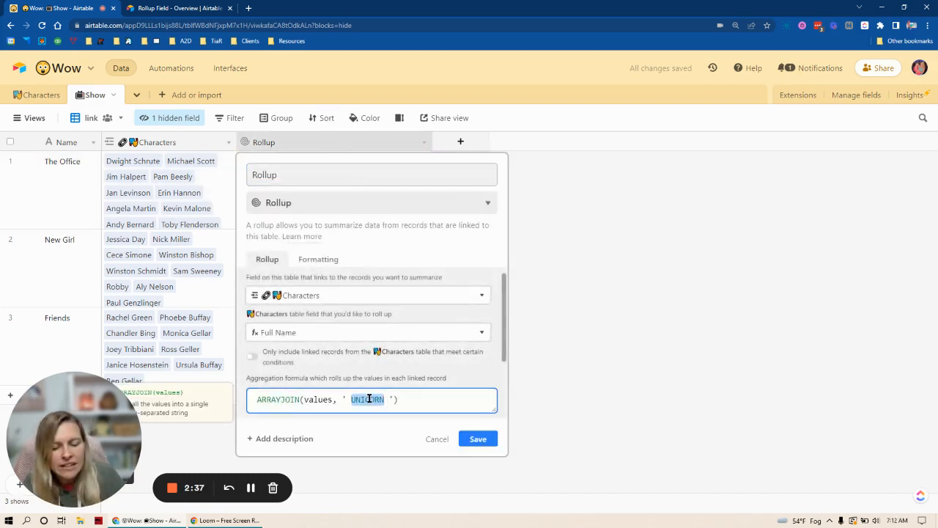
{"action": "type", "text": "|"}
{"action": "key", "text": "BackSpace"}
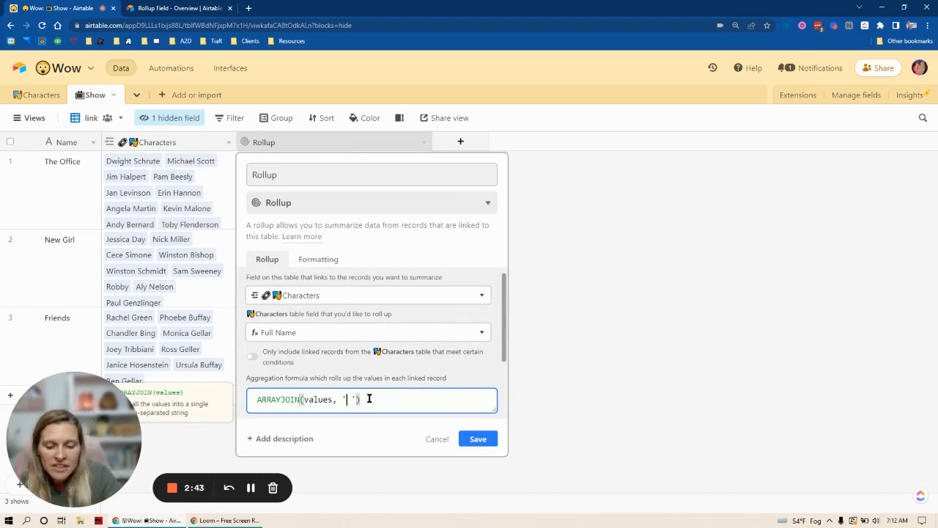
{"action": "type", "text": "\\n"}
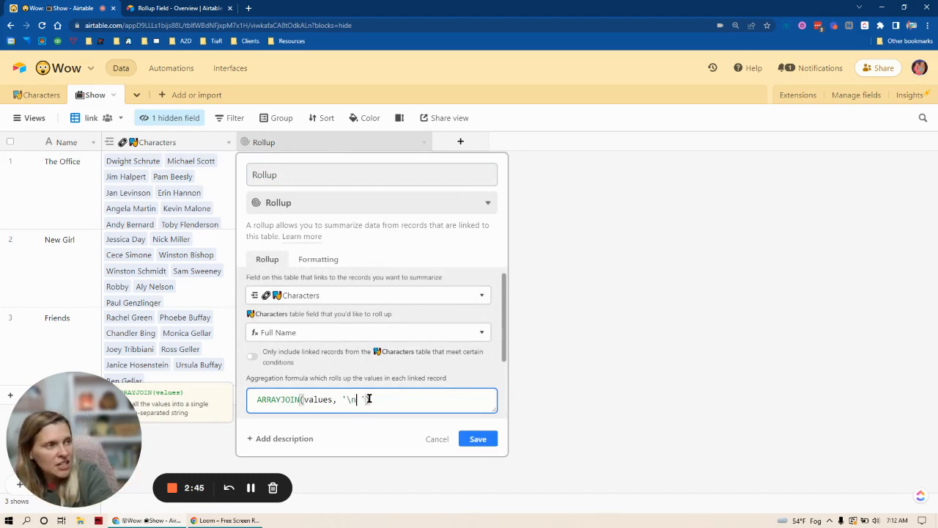
{"action": "key", "text": "Delete"}
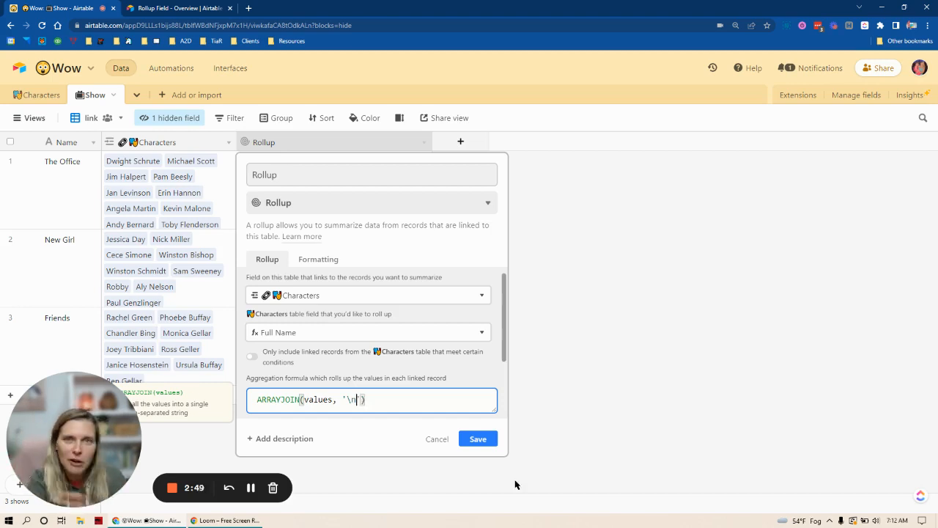
{"action": "left_click", "coordinate": [478, 438]}
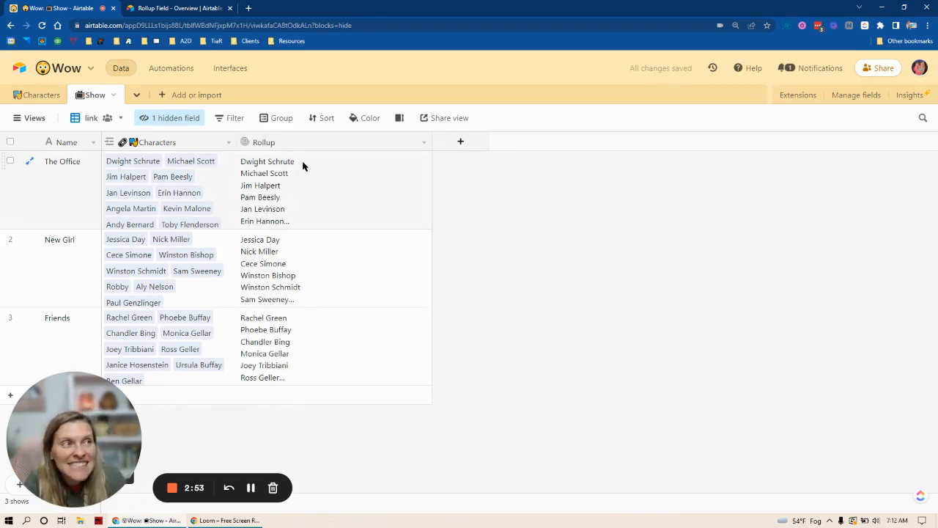
Add a comma before the line break in the Rollup formula, giving ARRAYJOIN(values, ',\n'), and save it
{"action": "double_click", "coordinate": [296, 140]}
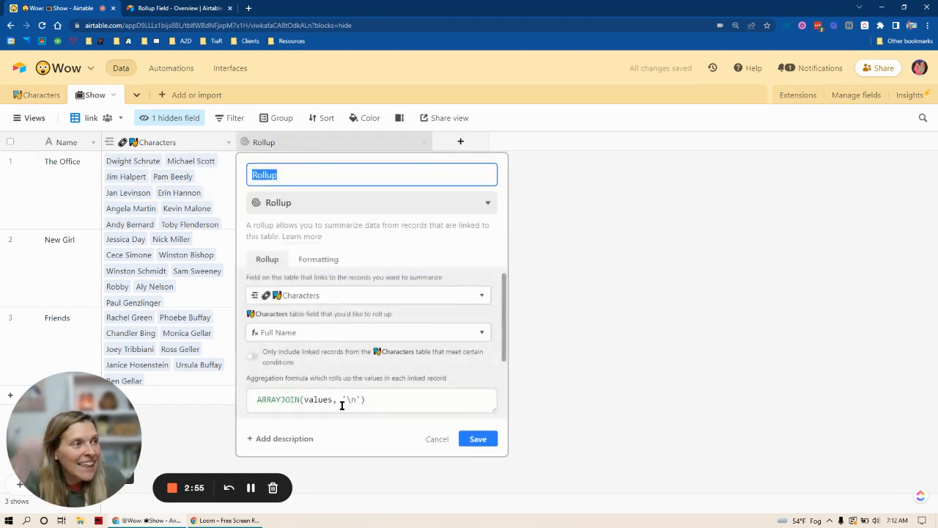
{"action": "left_click", "coordinate": [346, 400]}
{"action": "type", "text": ","}
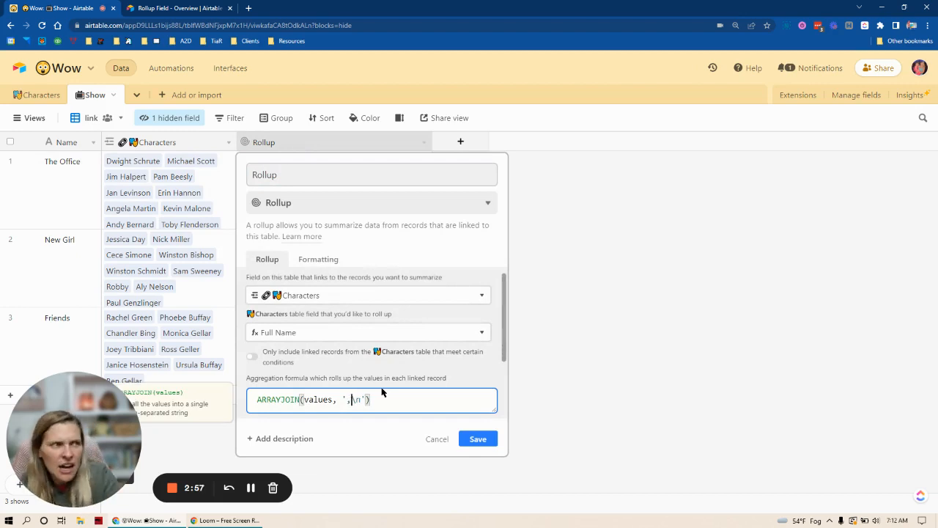
{"action": "left_click", "coordinate": [478, 437]}
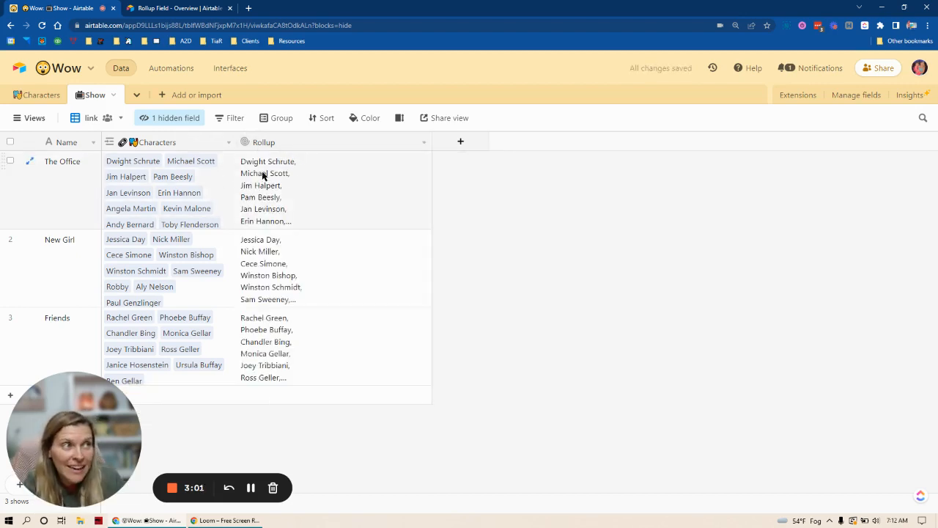
Remove the custom separator from the Rollup formula, leaving ARRAYJOIN(values), and duplicate the saved Rollup field
{"action": "double_click", "coordinate": [303, 146]}
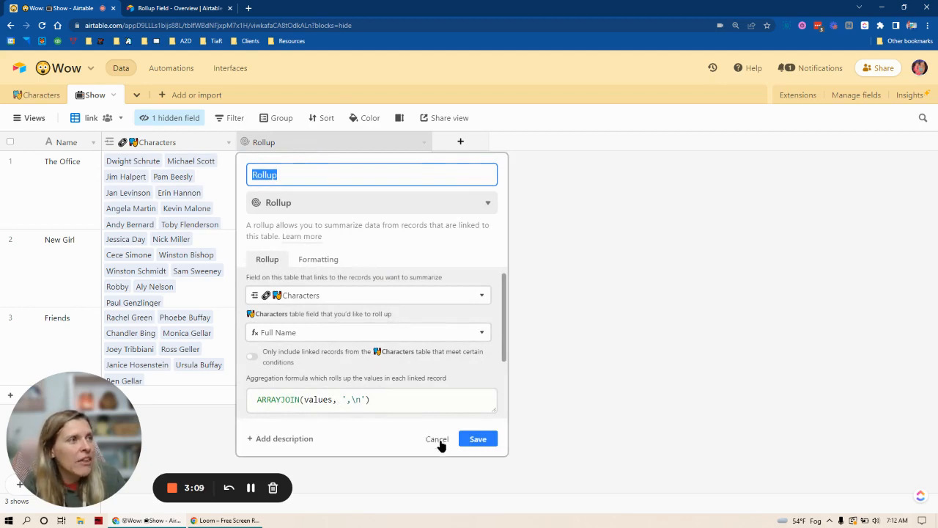
{"action": "left_click_drag", "start_coordinate": [368, 399], "coordinate": [333, 399]}
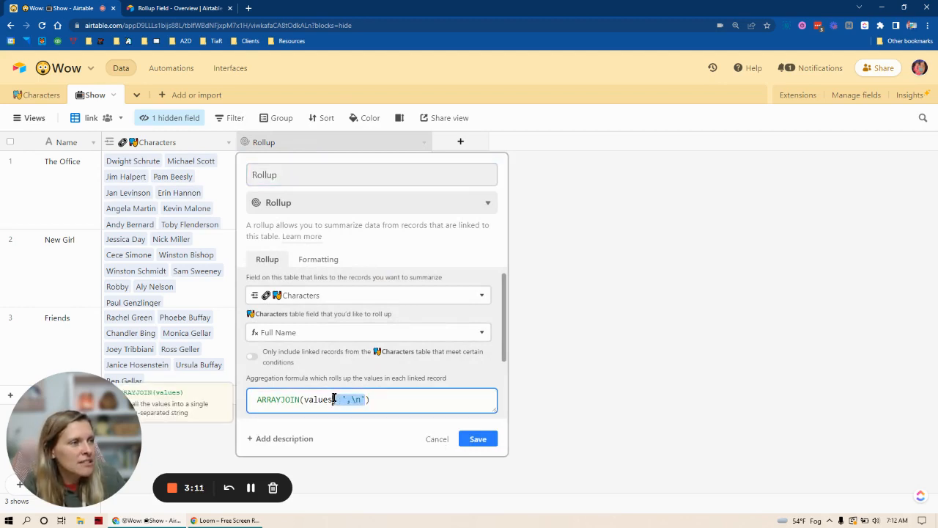
{"action": "key", "text": "BackSpace"}
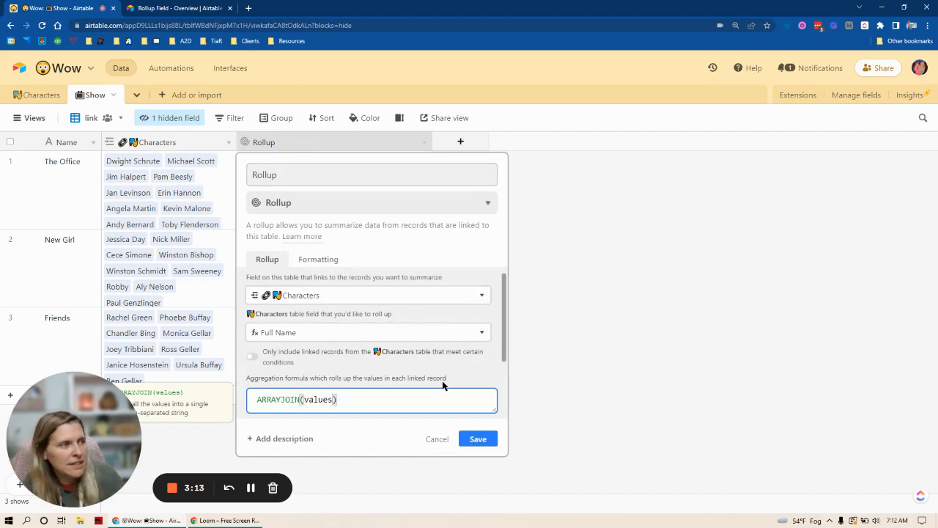
{"action": "left_click", "coordinate": [478, 439]}
{"action": "right_click", "coordinate": [314, 141]}
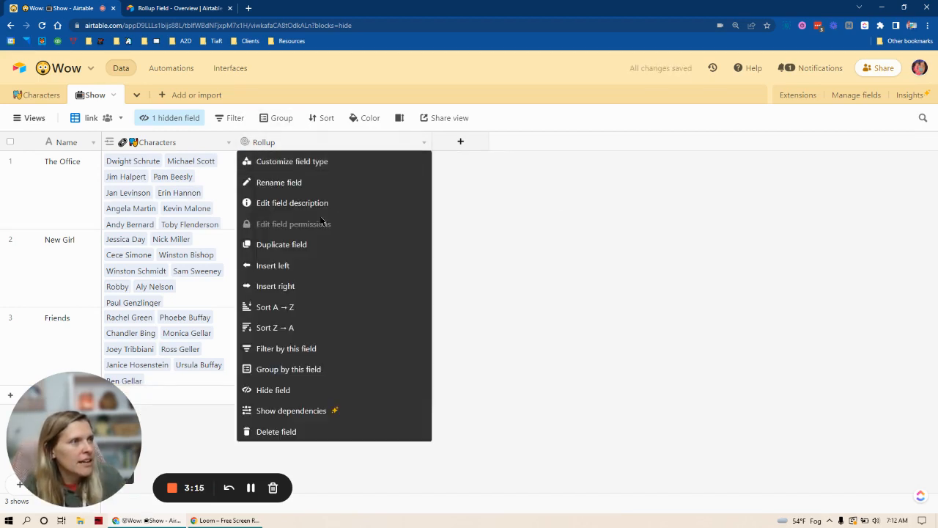
{"action": "left_click", "coordinate": [308, 246]}
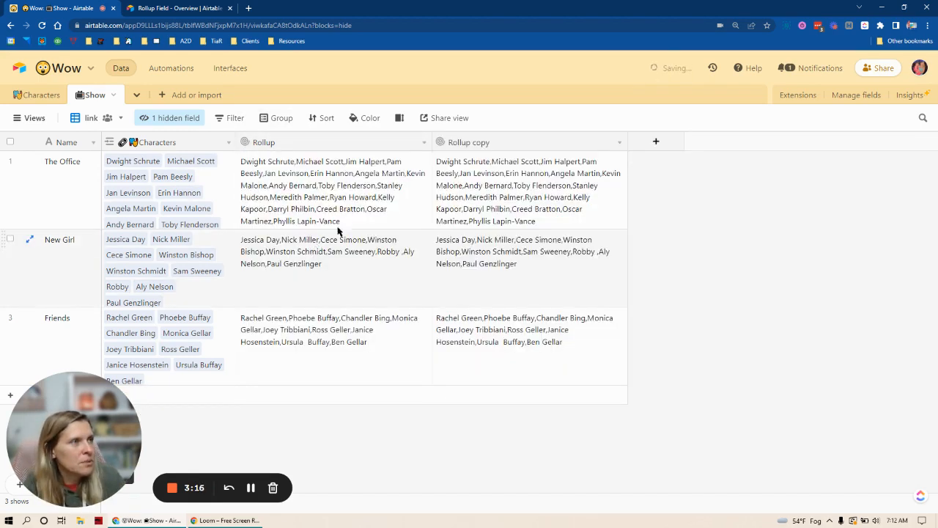
Set the row height of the Show table's view to Short
{"action": "left_click", "coordinate": [399, 118]}
{"action": "left_click", "coordinate": [424, 154]}
{"action": "left_click", "coordinate": [445, 352]}
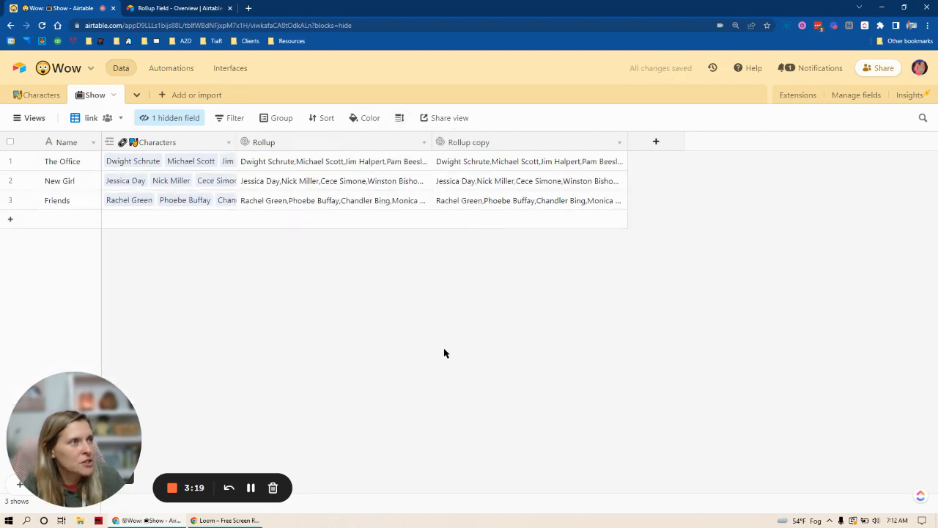
{"action": "left_click", "coordinate": [305, 144]}
{"action": "double_click", "coordinate": [306, 144]}
{"action": "left_click", "coordinate": [477, 438]}
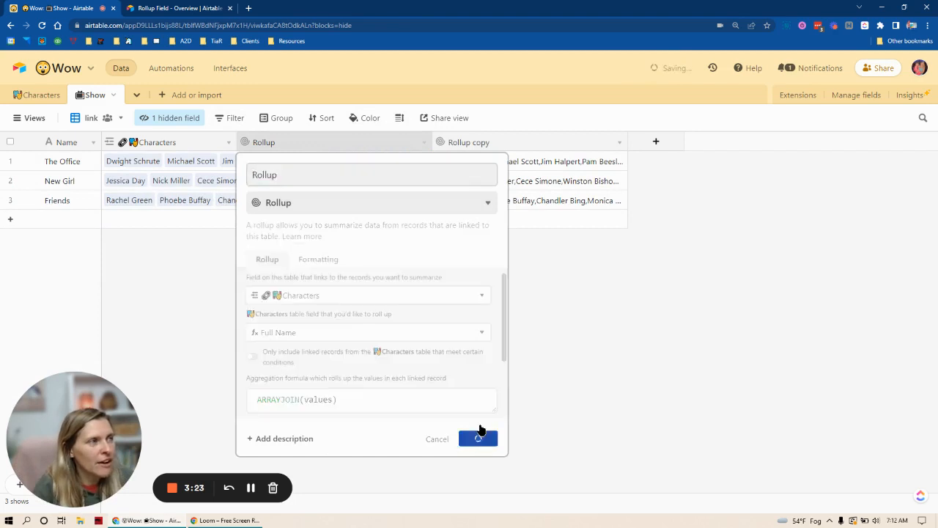
Change the Rollup copy field's aggregation formula to ARRAYJOIN(values, '\n') and save the field
{"action": "double_click", "coordinate": [508, 141]}
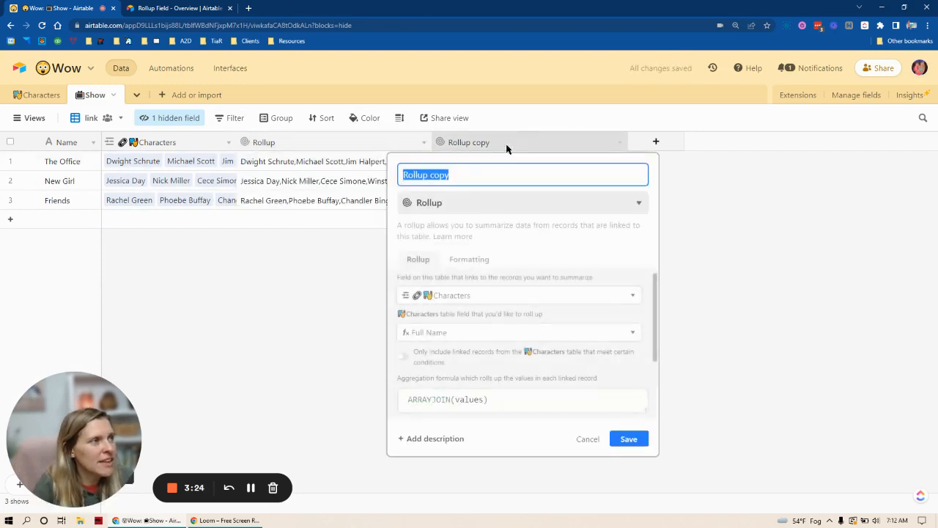
{"action": "left_click", "coordinate": [487, 399]}
{"action": "type", "text": ", '"}
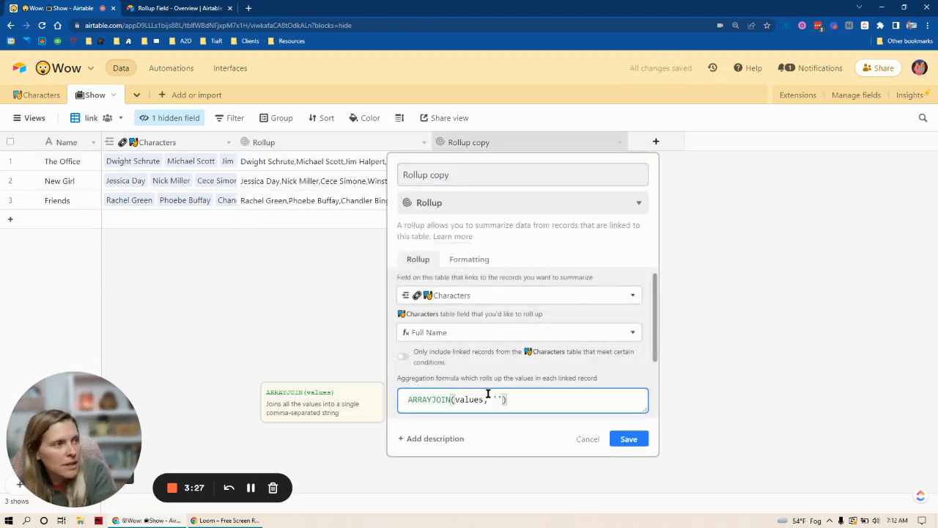
{"action": "type", "text": "\\n"}
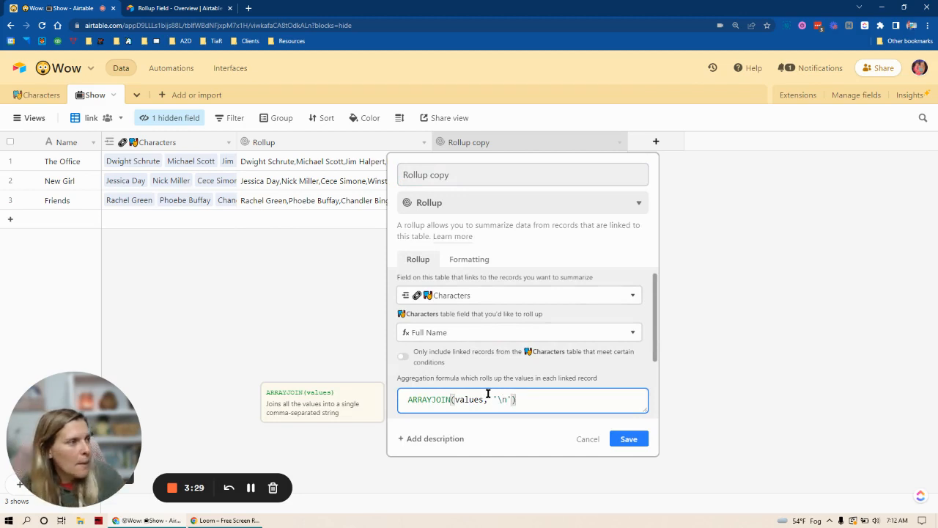
{"action": "left_click", "coordinate": [627, 438]}
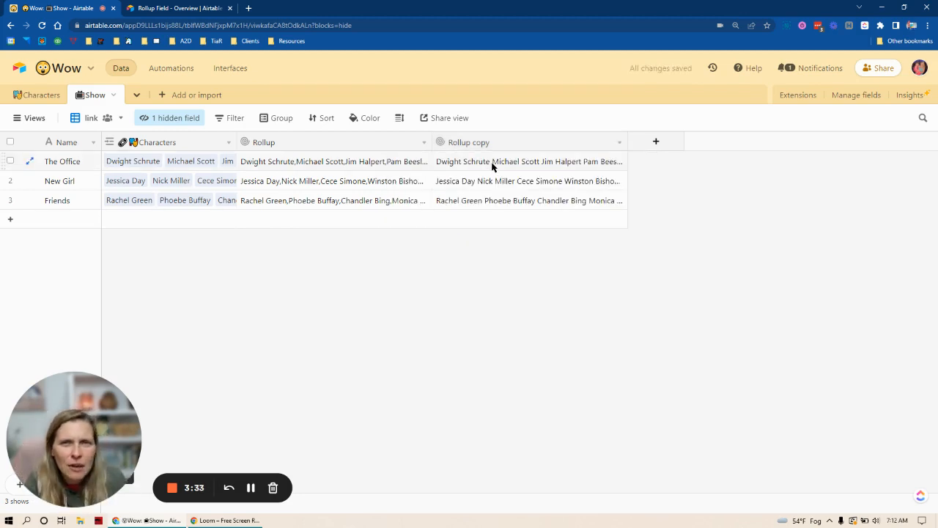
Expand the Rollup copy cell of The Office to view its contents, and close it again
{"action": "left_click", "coordinate": [610, 166]}
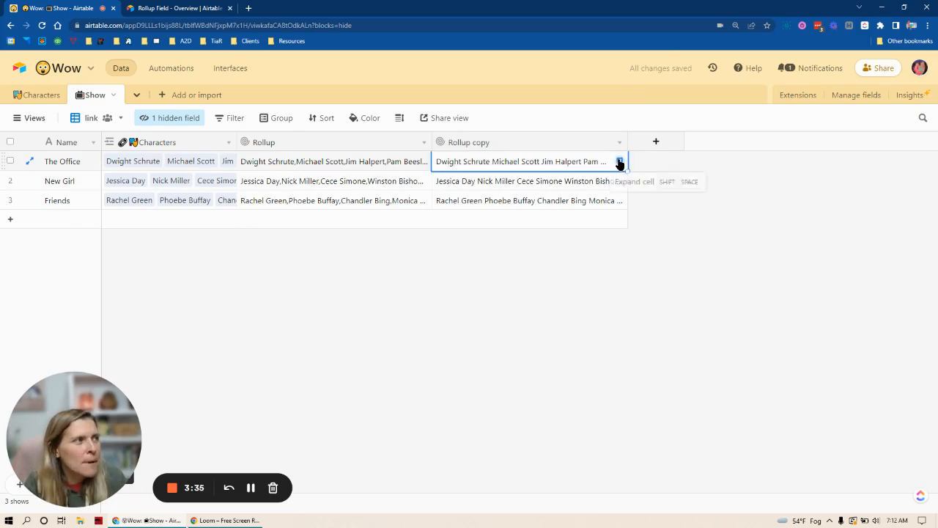
{"action": "left_click", "coordinate": [620, 162]}
{"action": "left_click_drag", "start_coordinate": [675, 155], "coordinate": [580, 354]}
{"action": "left_click", "coordinate": [422, 258]}
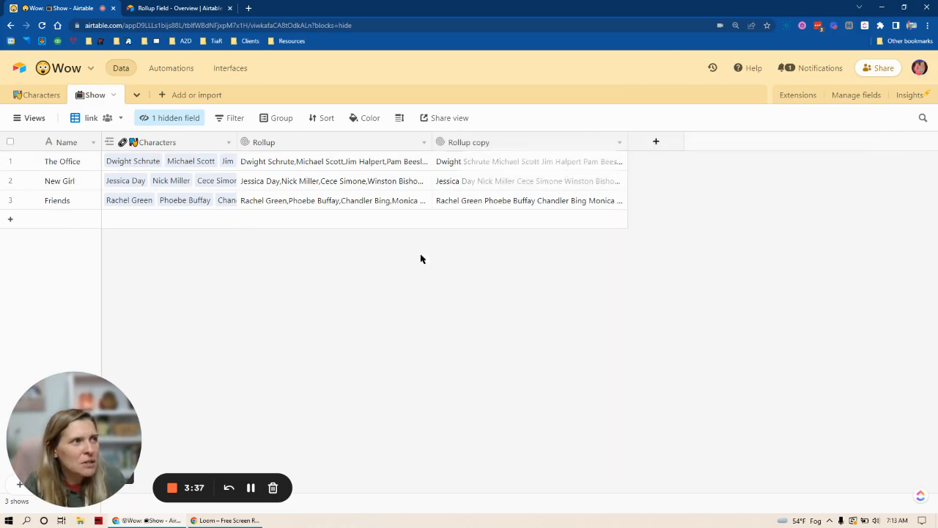
Set the row height of the Show table's view to Extra Tall
{"action": "left_click", "coordinate": [399, 118]}
{"action": "left_click", "coordinate": [432, 217]}
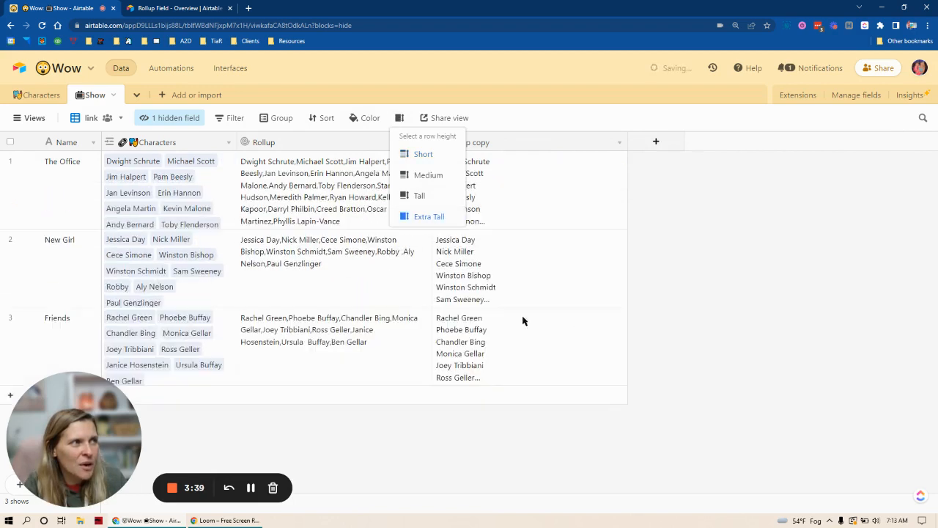
{"action": "left_click", "coordinate": [748, 268]}
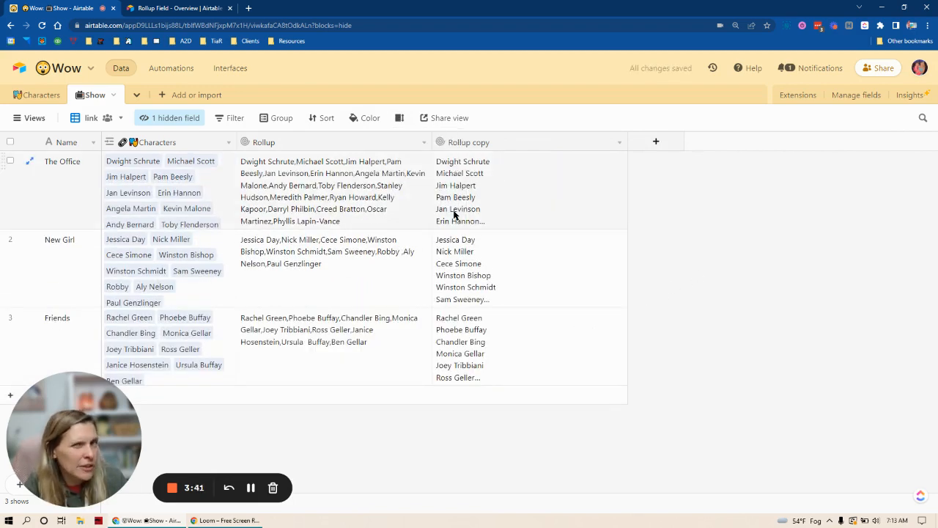
{"action": "left_click", "coordinate": [400, 119]}
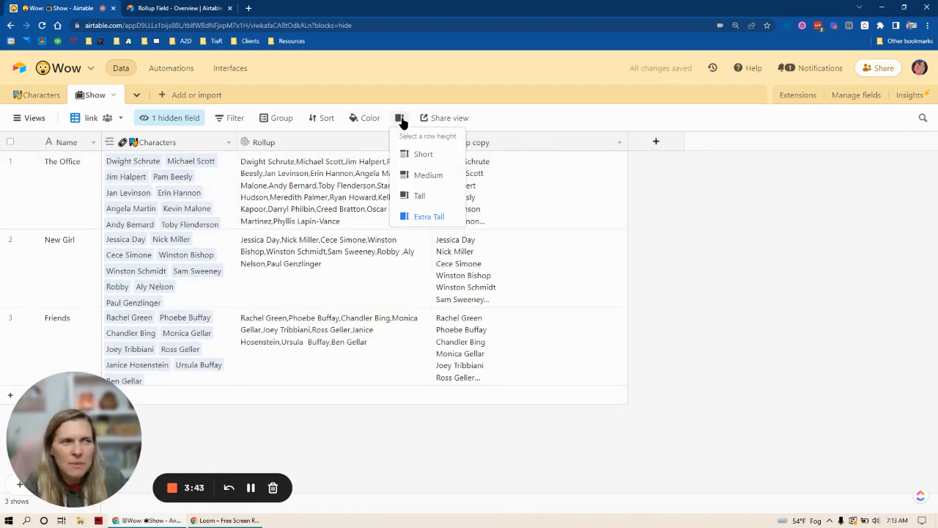
{"action": "left_click", "coordinate": [769, 252]}
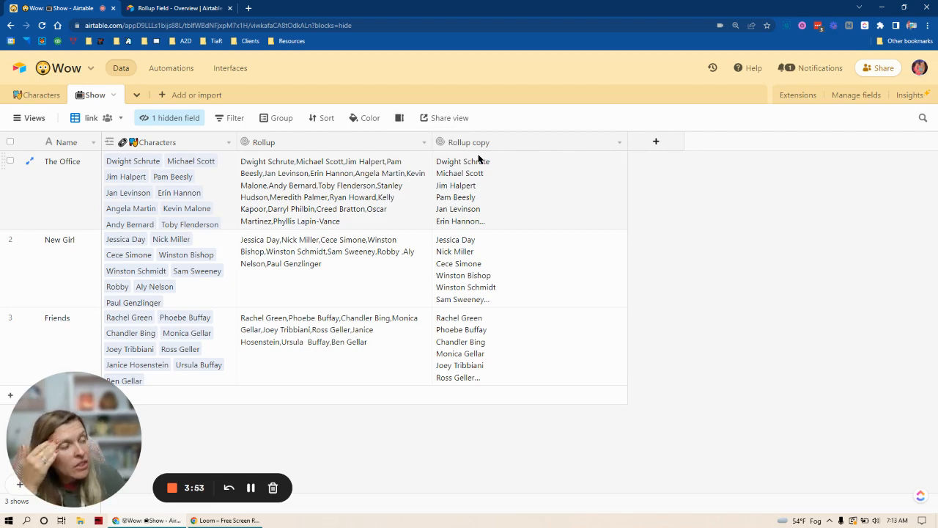
Look through the aggregation functions suggested for "arr" and "count" in the Rollup field's formula
{"action": "double_click", "coordinate": [293, 144]}
{"action": "left_click", "coordinate": [345, 402]}
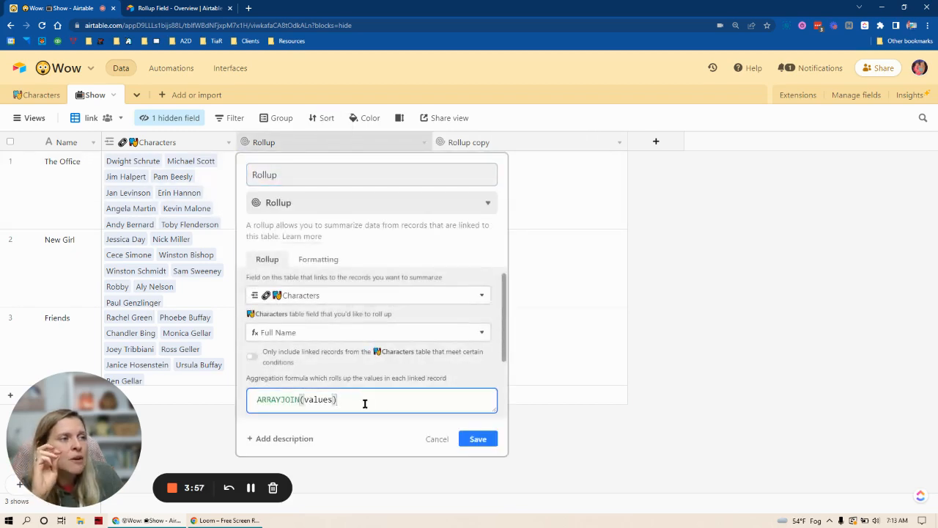
{"action": "left_click_drag", "start_coordinate": [364, 404], "coordinate": [167, 398]}
{"action": "type", "text": "arr"}
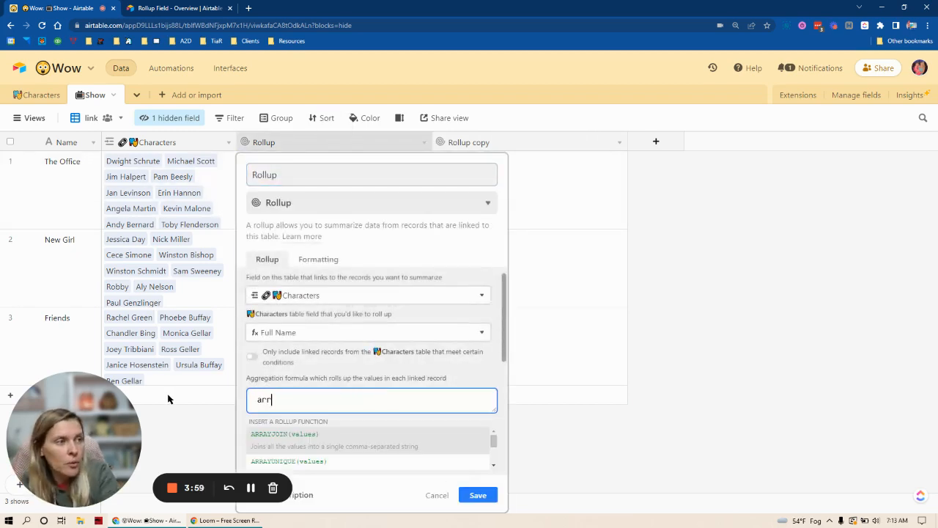
{"action": "left_click_drag", "start_coordinate": [494, 440], "coordinate": [494, 448]}
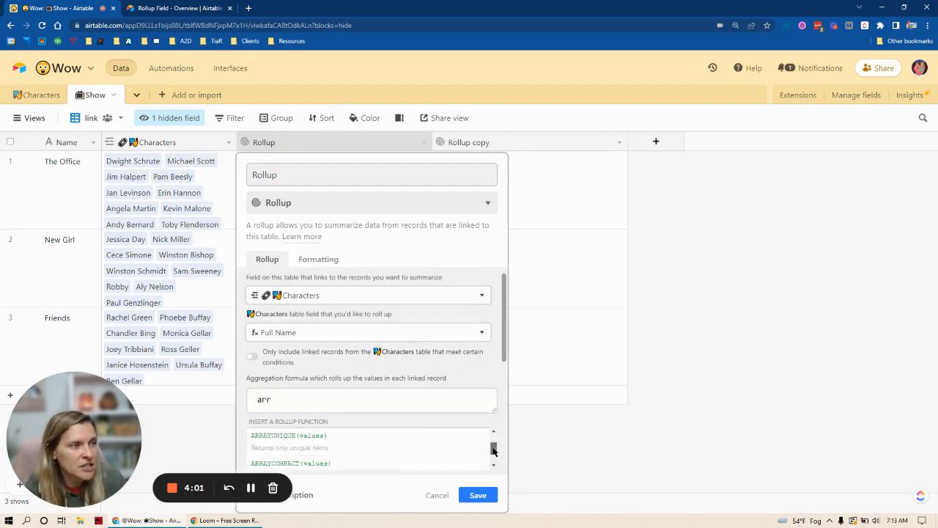
{"action": "left_click_drag", "start_coordinate": [315, 401], "coordinate": [194, 404]}
{"action": "type", "text": "count"}
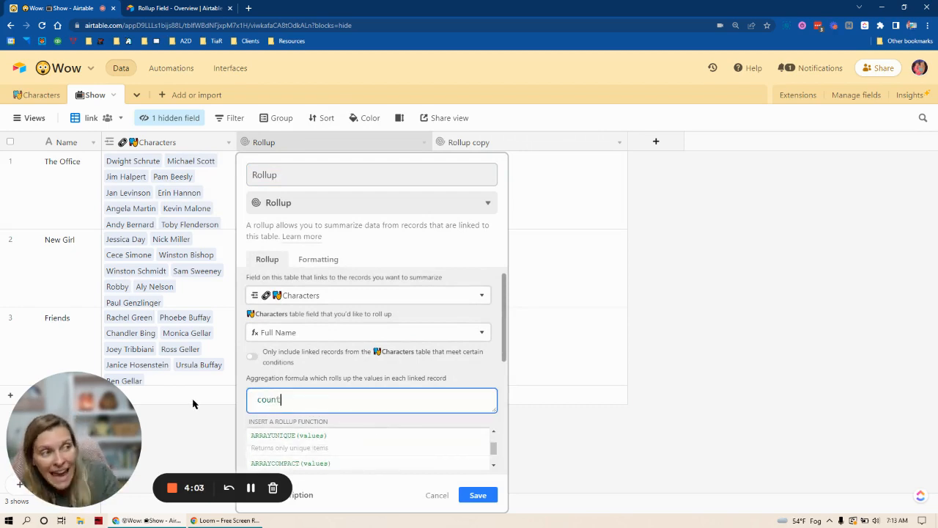
{"action": "left_click_drag", "start_coordinate": [494, 444], "coordinate": [497, 455]}
Review the table of aggregation functions, from AND to XOR, on Airtable's Rollup field reference page and return to the base
{"action": "left_click", "coordinate": [143, 11]}
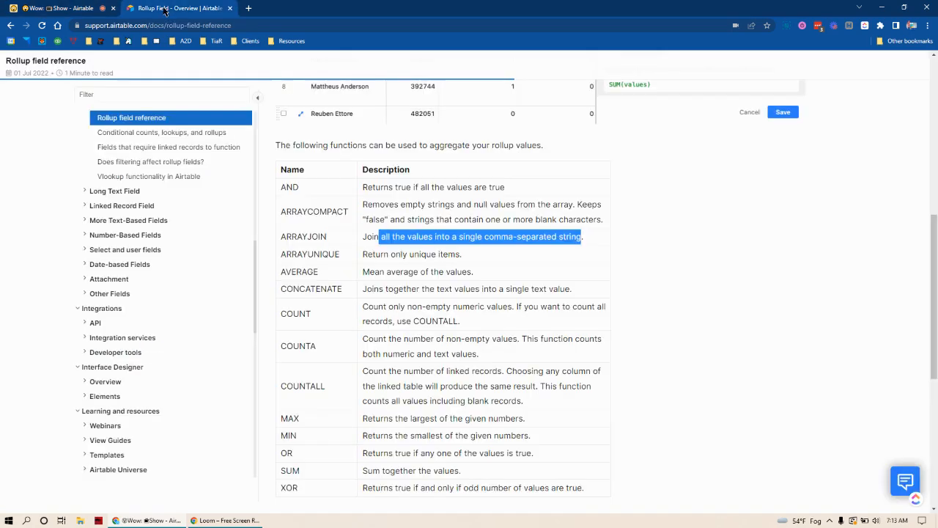
{"action": "left_click_drag", "start_coordinate": [291, 187], "coordinate": [507, 488]}
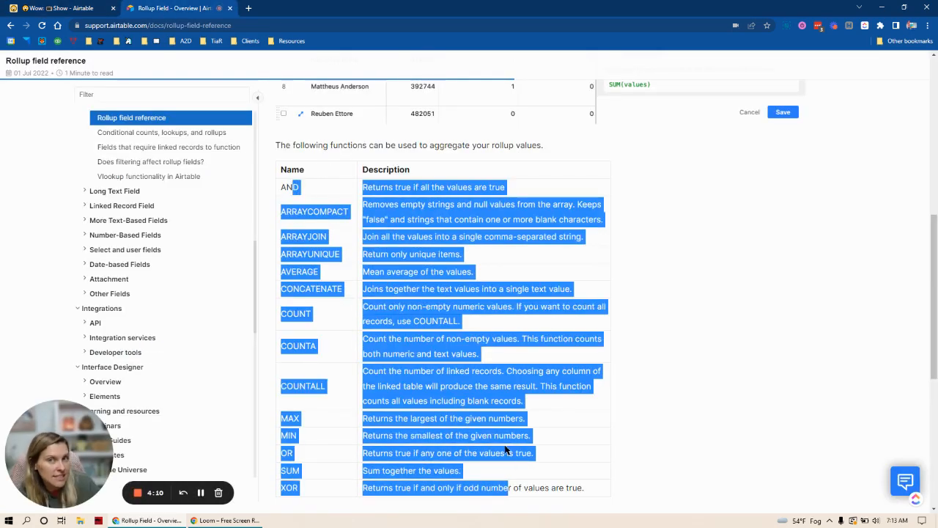
{"action": "left_click", "coordinate": [90, 12]}
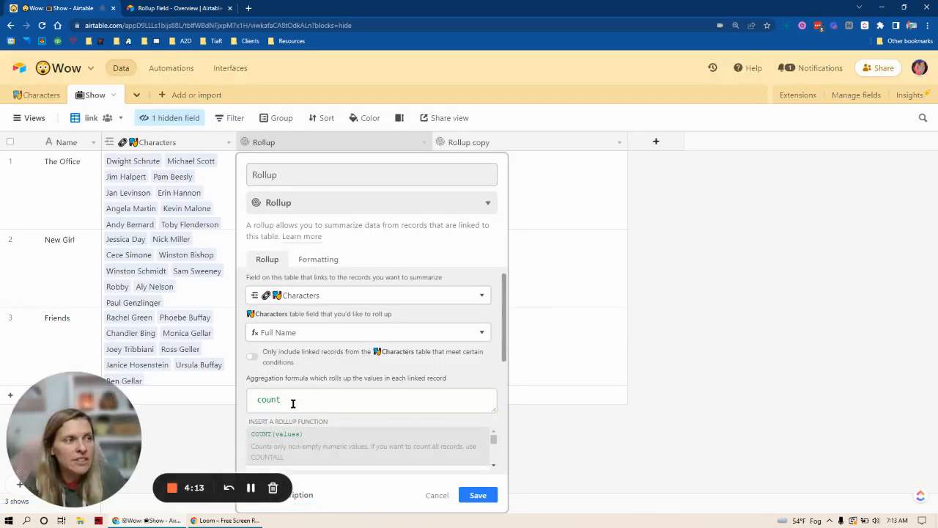
Replace the text in the Rollup field's aggregation formula with the suggested function ARRAYJOIN(values)
{"action": "left_click_drag", "start_coordinate": [291, 403], "coordinate": [248, 403]}
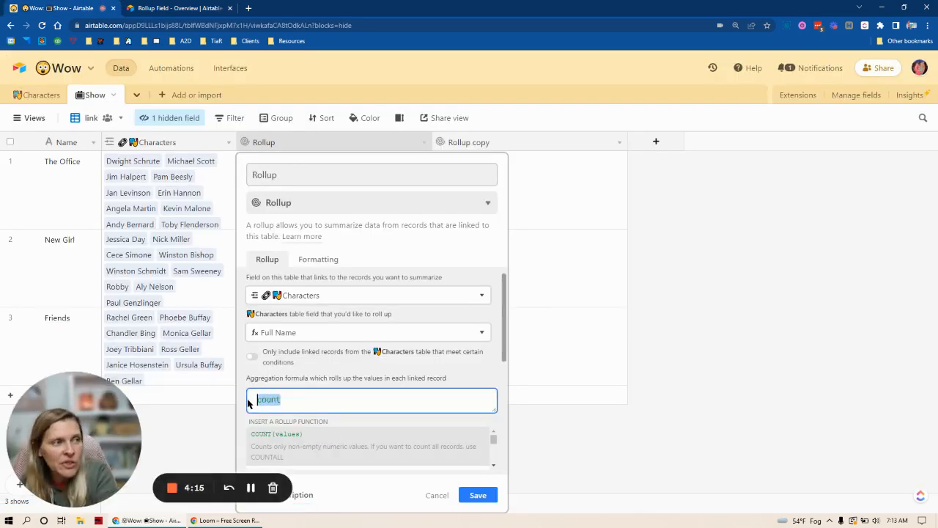
{"action": "type", "text": "arra"}
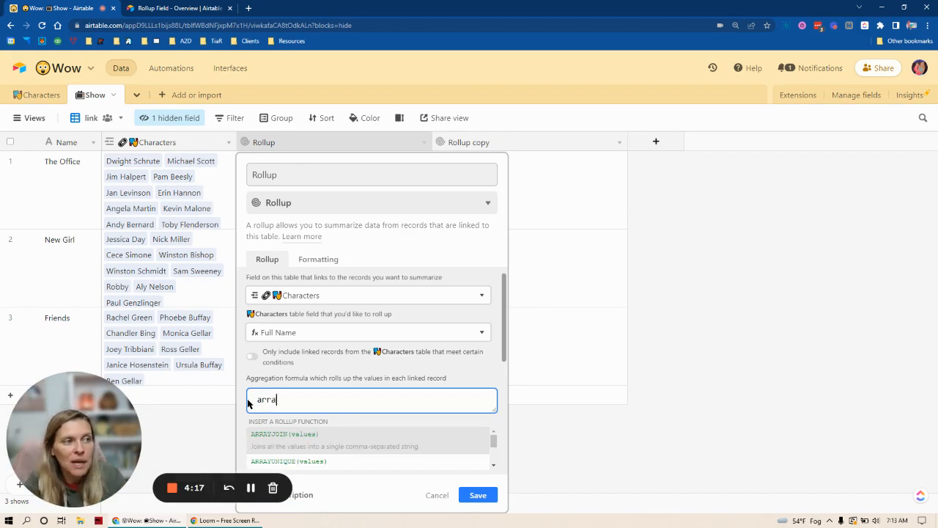
{"action": "key", "text": "Return"}
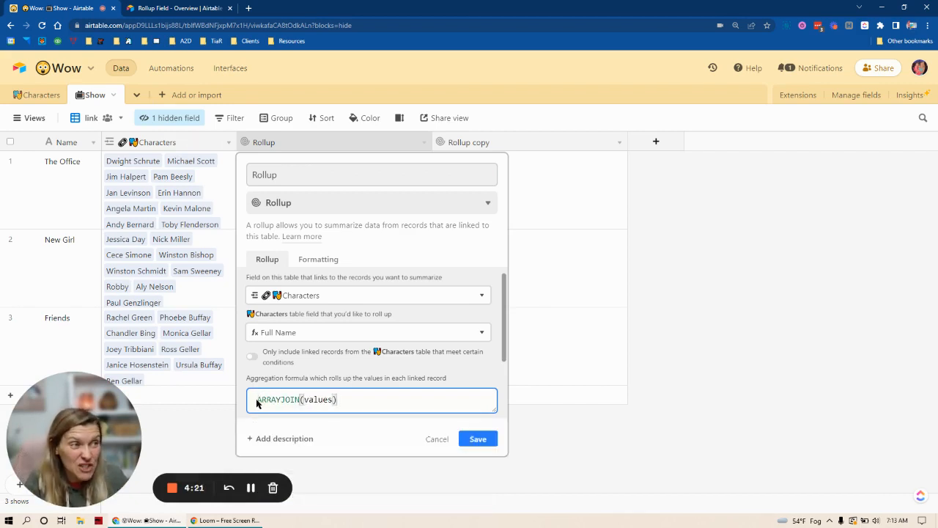
{"action": "left_click", "coordinate": [256, 400]}
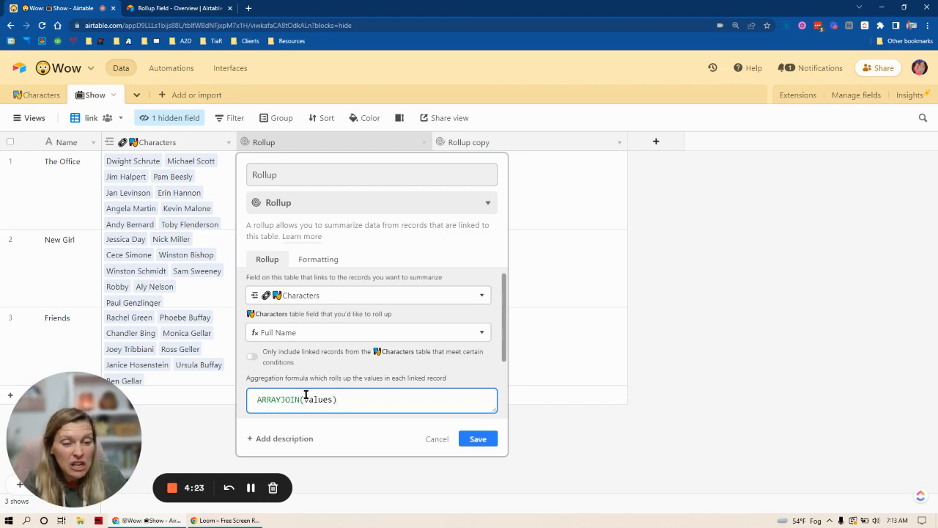
{"action": "type", "text": "UPPER("}
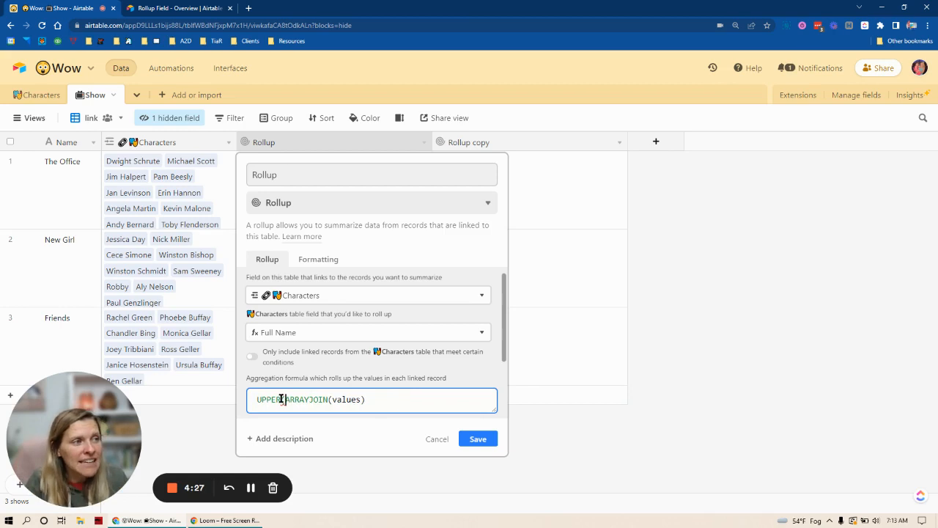
{"action": "left_click_drag", "start_coordinate": [281, 398], "coordinate": [258, 397]}
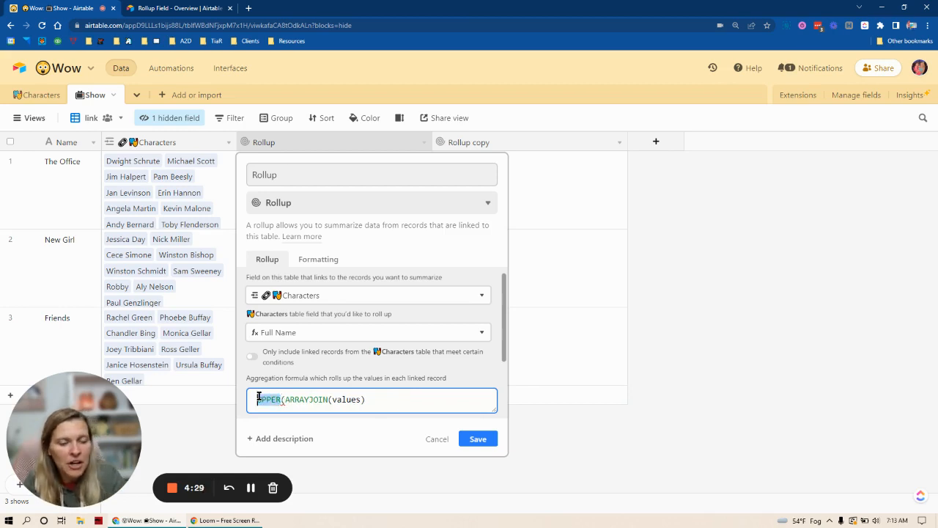
{"action": "key", "text": "Delete"}
{"action": "key", "text": "Delete"}
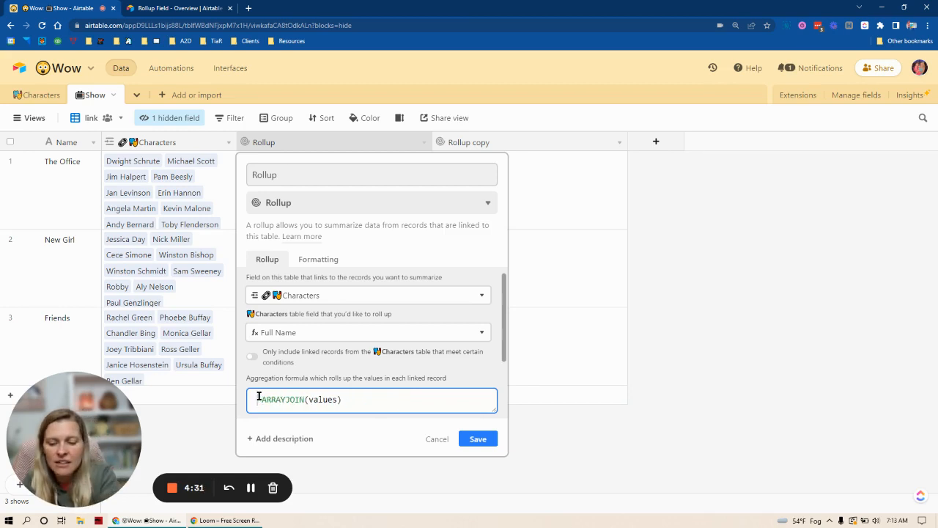
{"action": "type", "text": "upp"}
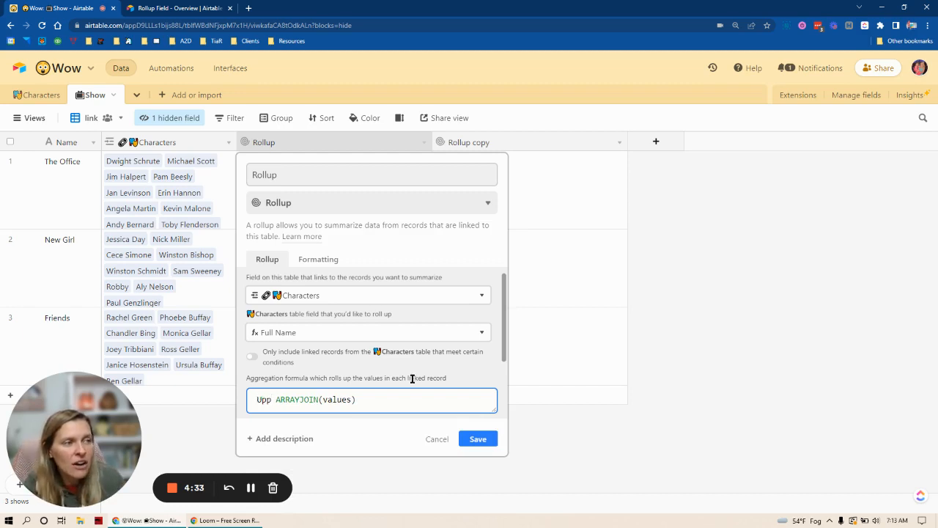
{"action": "key", "text": "BackSpace"}
{"action": "key", "text": "BackSpace"}
{"action": "key", "text": "BackSpace"}
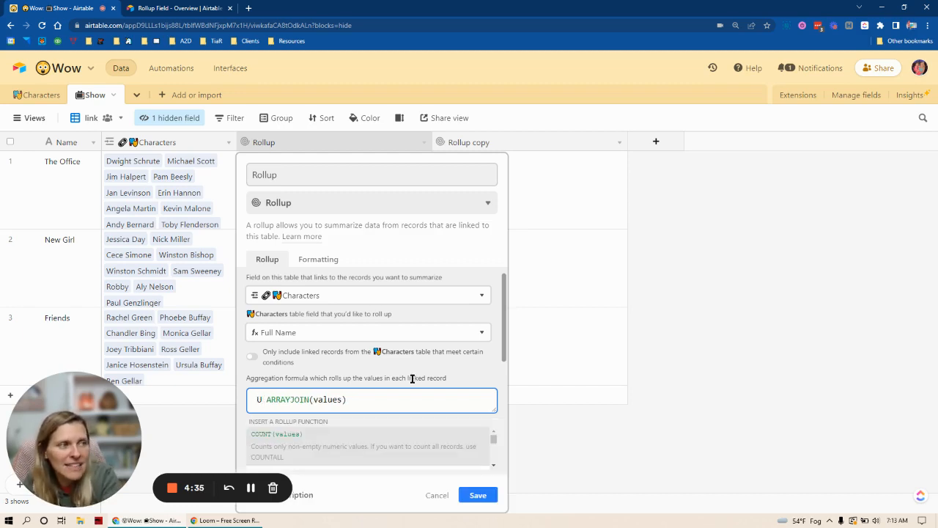
Wrap the Rollup field's aggregation formula in UPPER so it reads UPPER(ARRAYJOIN(values)), and save the field
{"action": "type", "text": "UPPER("}
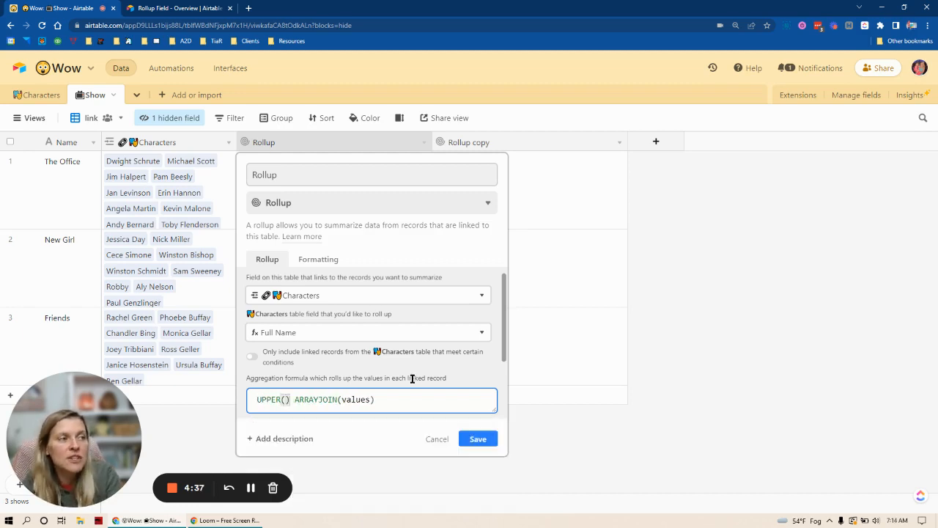
{"action": "key", "text": "Delete"}
{"action": "key", "text": "Right"}
{"action": "key", "text": "Right"}
{"action": "key", "text": "Right"}
{"action": "key", "text": "Right"}
{"action": "key", "text": "Right"}
{"action": "key", "text": "Right"}
{"action": "key", "text": "Right"}
{"action": "key", "text": "Right"}
{"action": "key", "text": "Right"}
{"action": "key", "text": "Right"}
{"action": "key", "text": "Right"}
{"action": "key", "text": "Right"}
{"action": "key", "text": "Right"}
{"action": "key", "text": "Right"}
{"action": "key", "text": "Right"}
{"action": "key", "text": "Right"}
{"action": "key", "text": "Right"}
{"action": "type", "text": ")"}
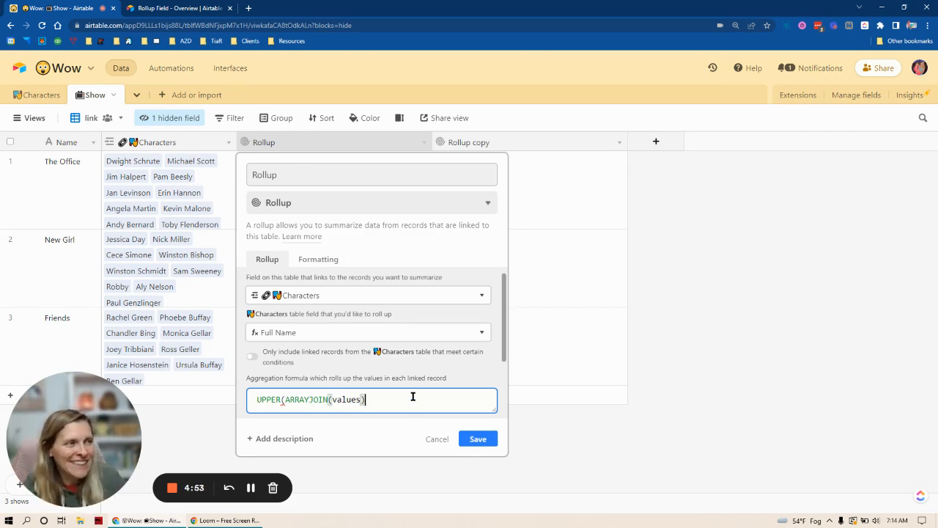
{"action": "type", "text": ")"}
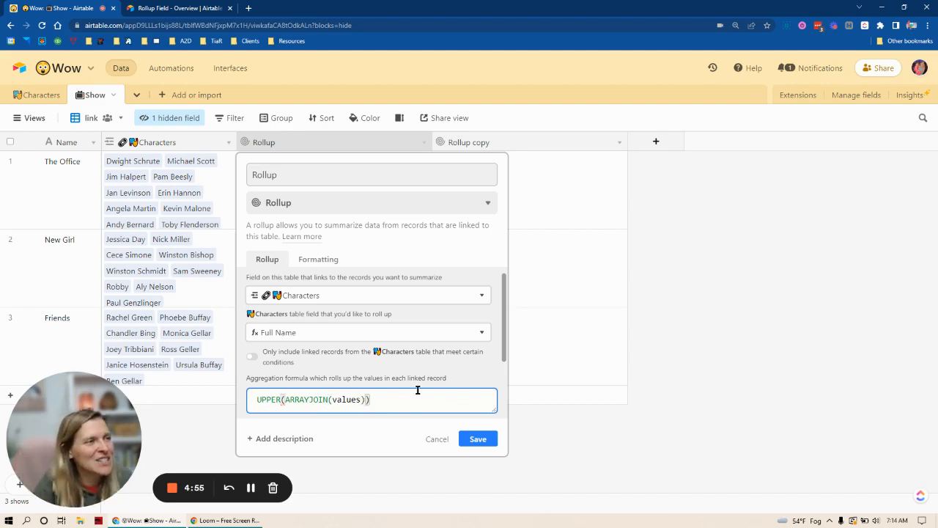
{"action": "left_click", "coordinate": [272, 400]}
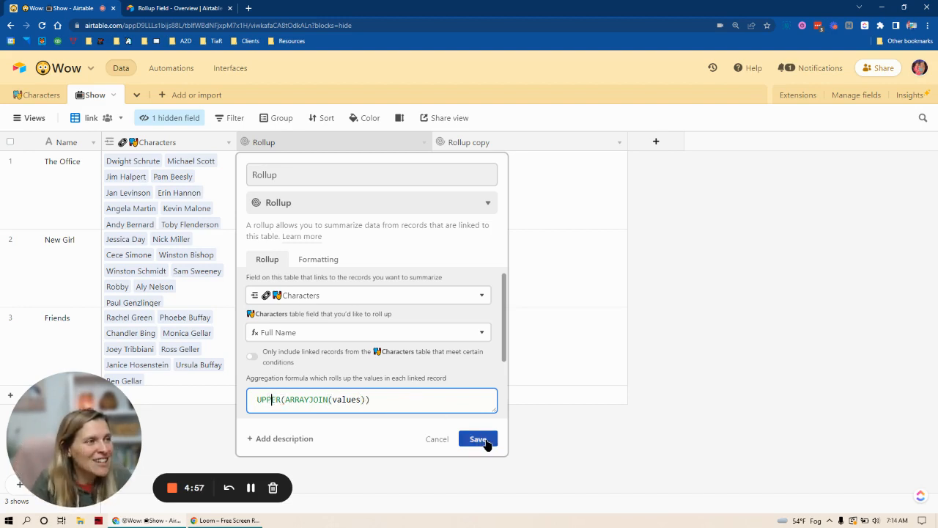
{"action": "left_click", "coordinate": [484, 442]}
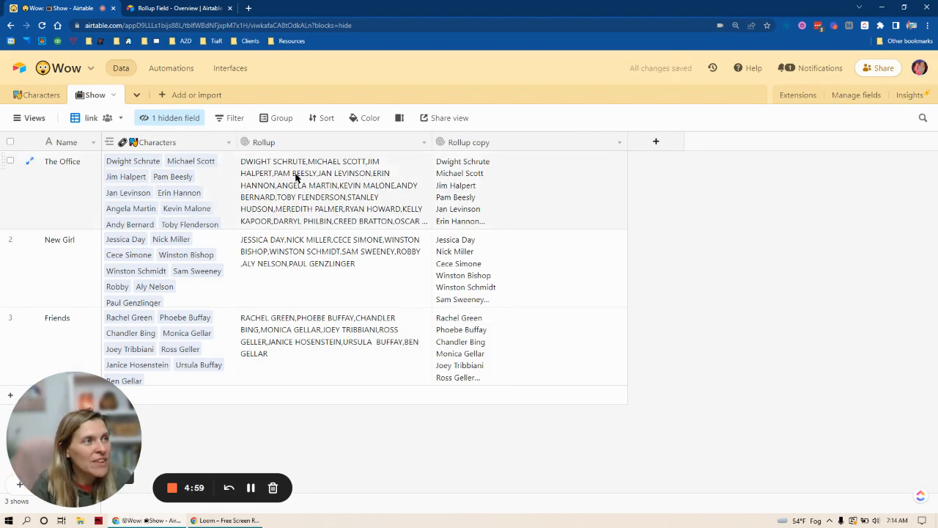
{"action": "left_click", "coordinate": [287, 166]}
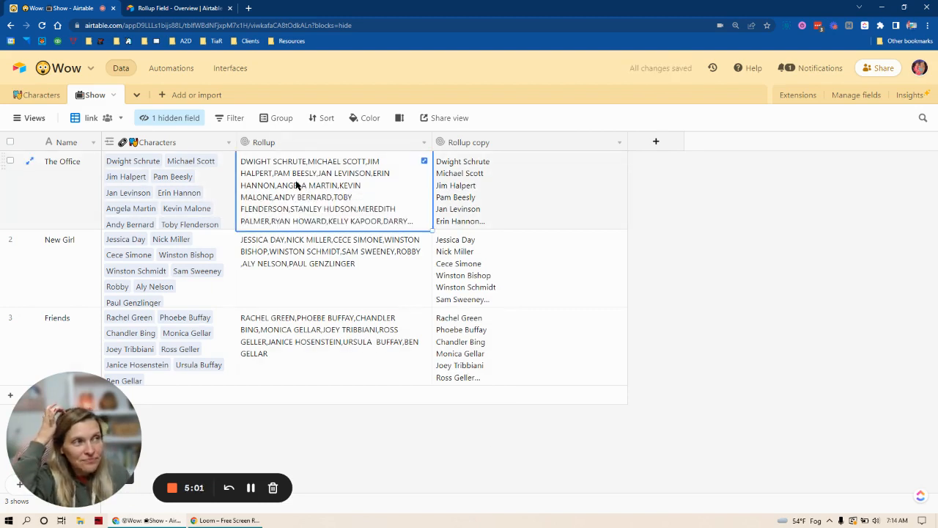
Change the Rollup copy field's aggregation formula to UPPER(ARRAYJOIN(values, '\n')) and save the field
{"action": "double_click", "coordinate": [499, 142]}
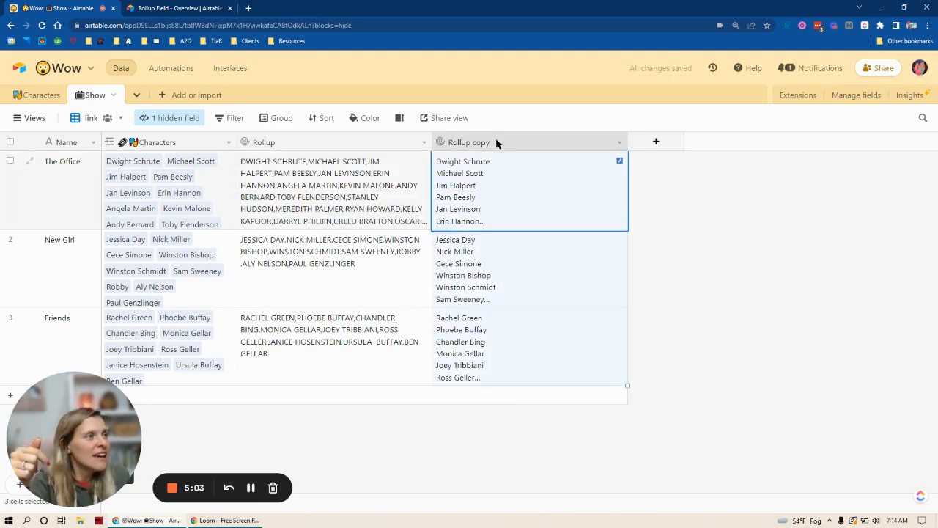
{"action": "left_click", "coordinate": [428, 394]}
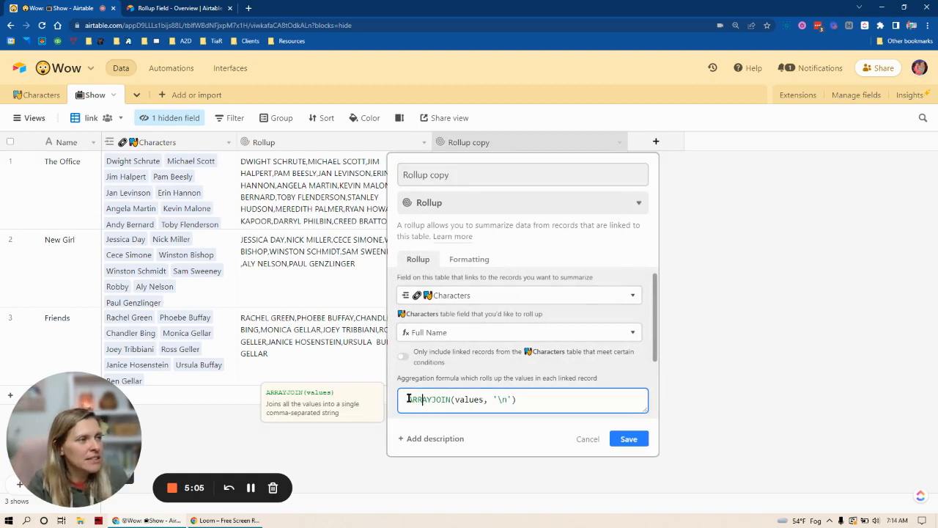
{"action": "type", "text": "UPPER"}
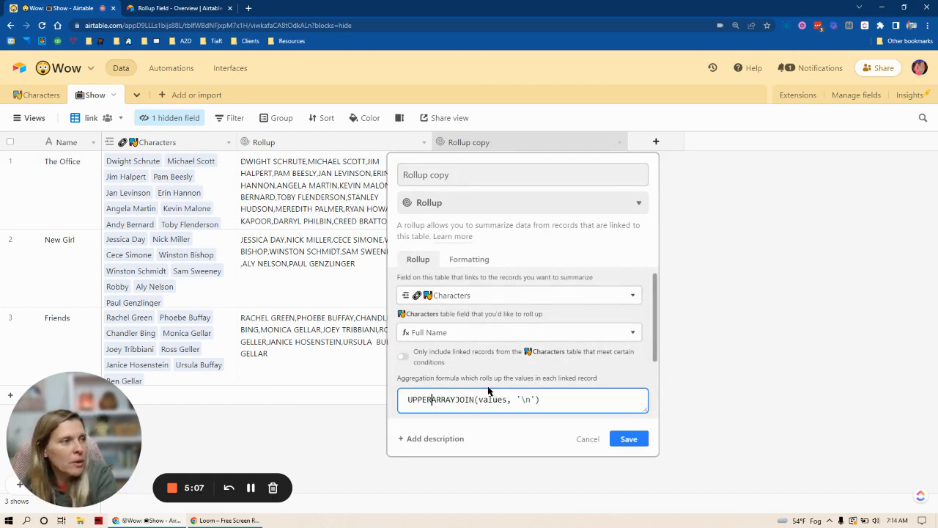
{"action": "type", "text": "("}
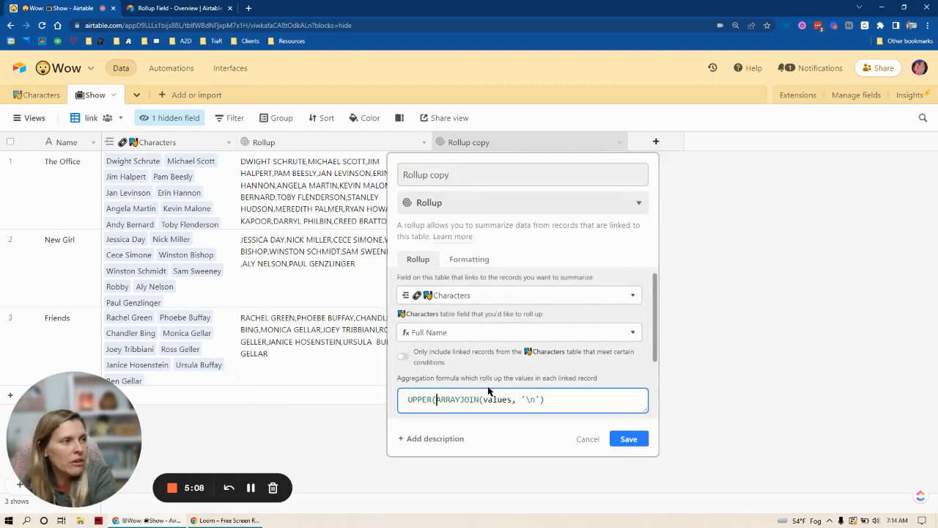
{"action": "left_click", "coordinate": [593, 398]}
{"action": "type", "text": ")"}
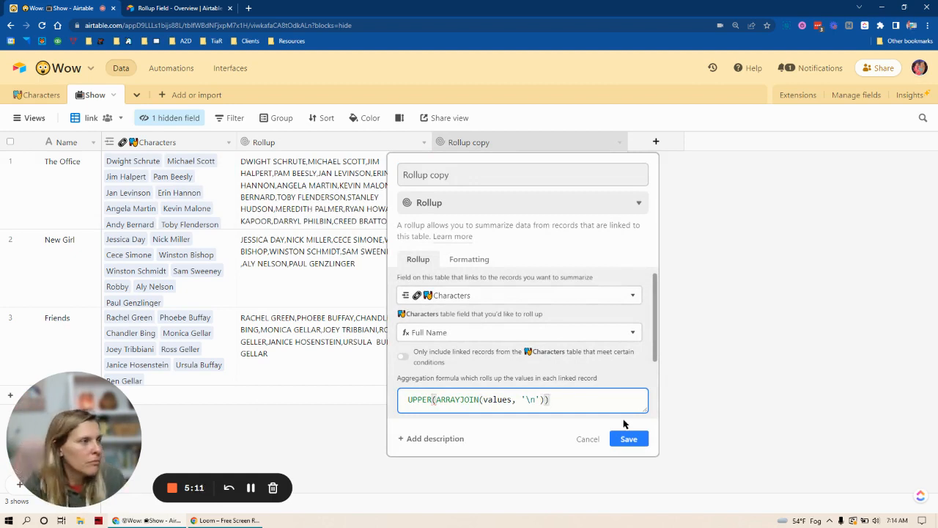
{"action": "left_click", "coordinate": [628, 438]}
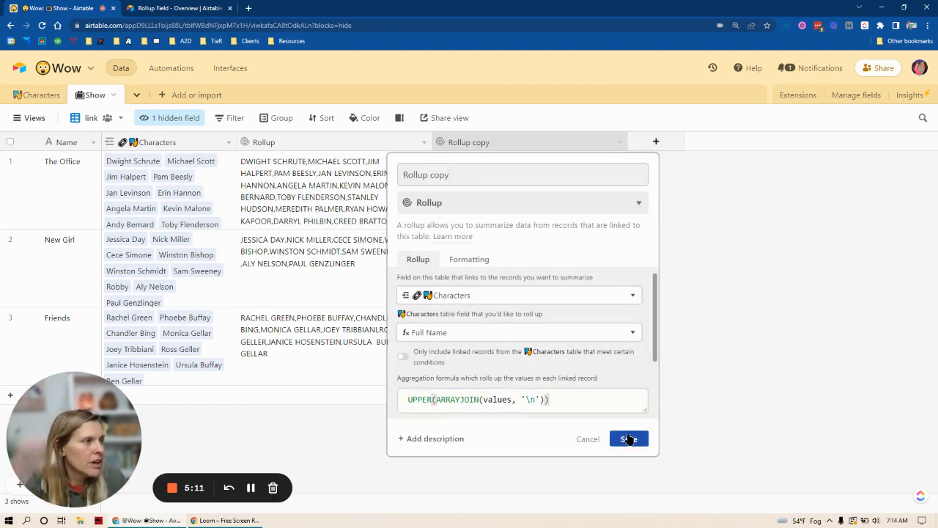
Add a comma before the line break in the Rollup copy formula's separator, making it ',\n', and save the field
{"action": "double_click", "coordinate": [502, 143]}
{"action": "left_click", "coordinate": [526, 400]}
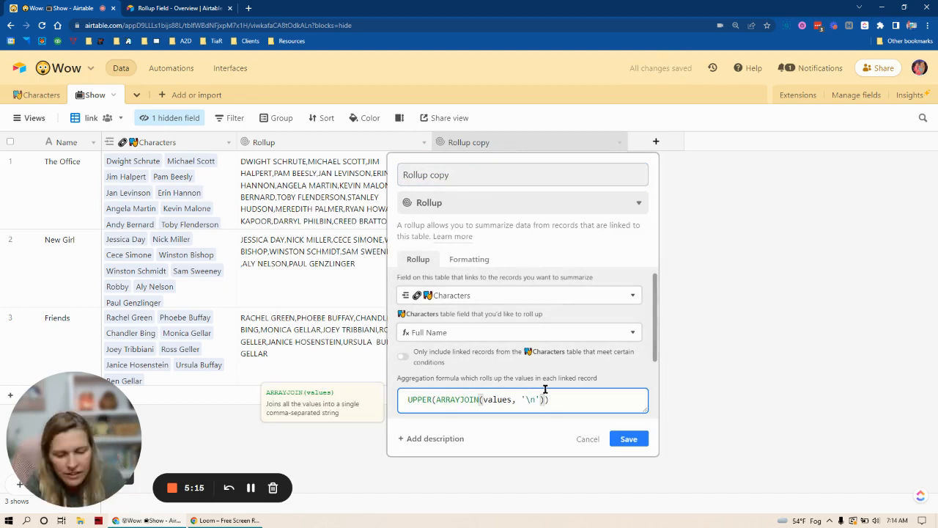
{"action": "type", "text": ","}
{"action": "left_click", "coordinate": [628, 439]}
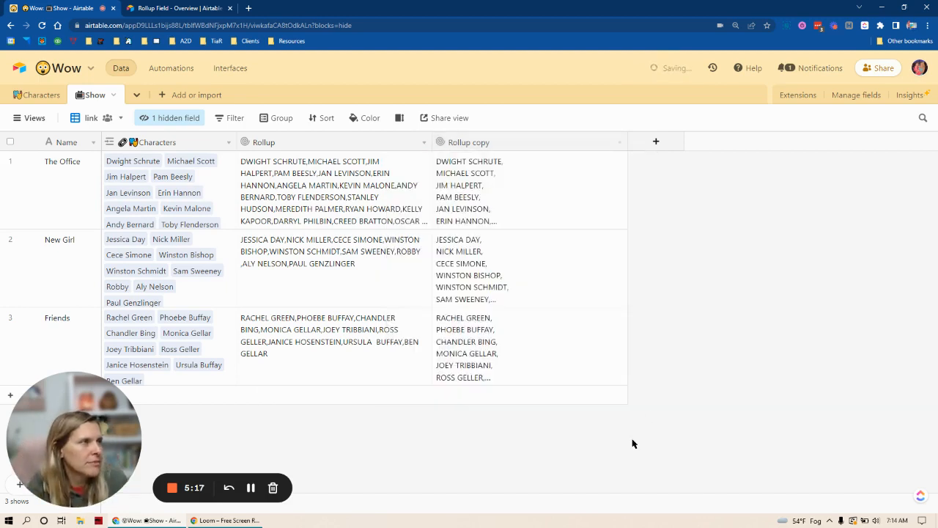
Review the UPPER function in the Rollup copy field's aggregation formula and close the field settings without saving
{"action": "double_click", "coordinate": [473, 144]}
{"action": "left_click_drag", "start_coordinate": [431, 400], "coordinate": [406, 405]}
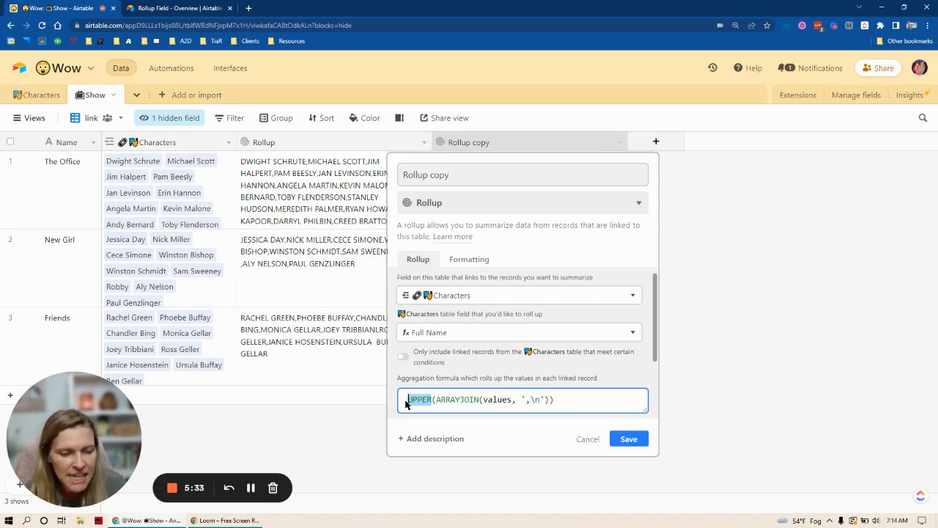
{"action": "left_click", "coordinate": [591, 437]}
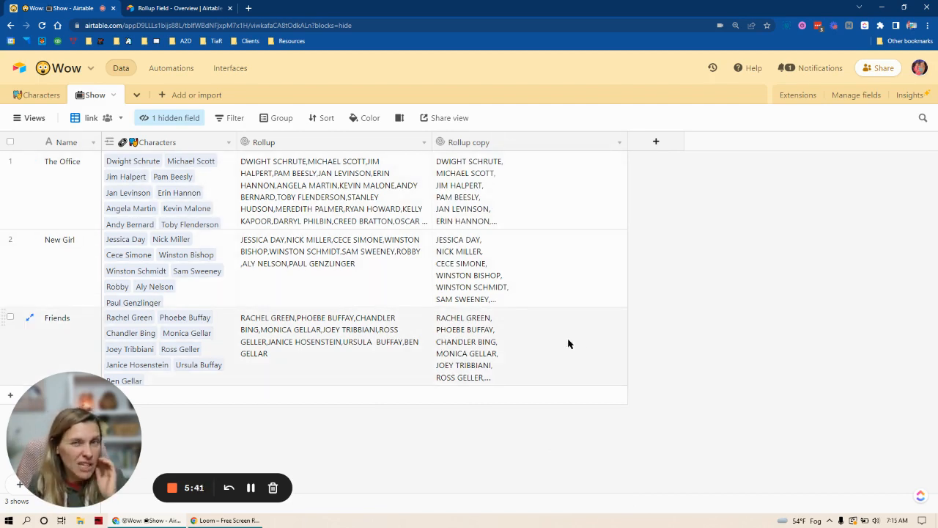
Restrict the Rollup copy field to linked Characters records that meet certain conditions
{"action": "double_click", "coordinate": [477, 143]}
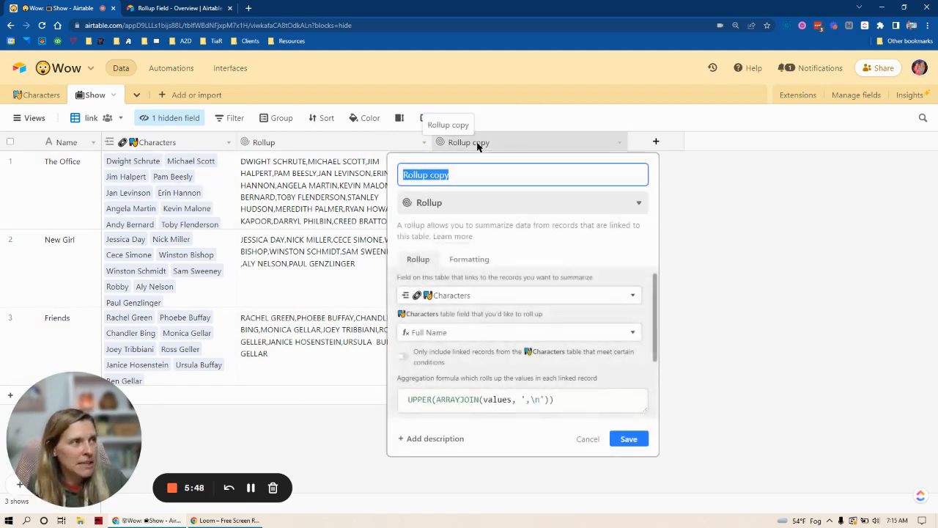
{"action": "left_click", "coordinate": [403, 360]}
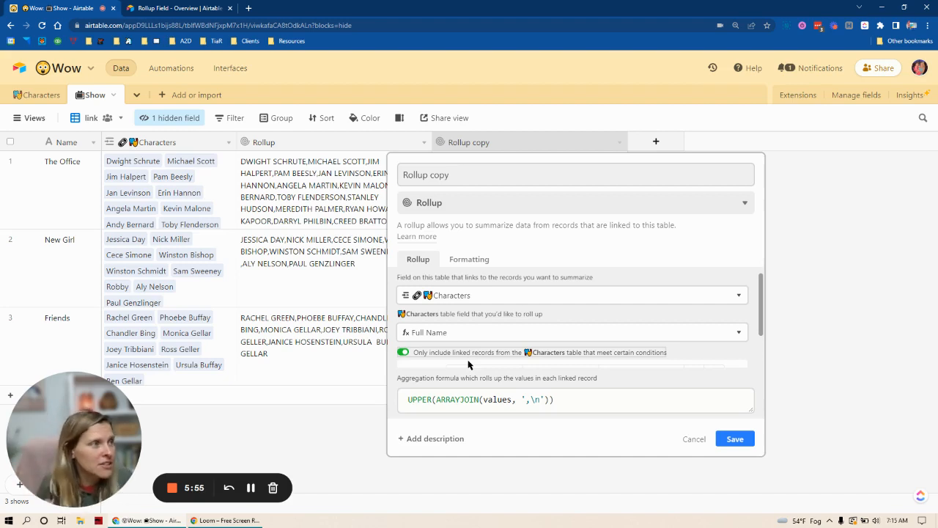
{"action": "scroll", "coordinate": [730, 330], "scroll_direction": "down", "scroll_amount": 1}
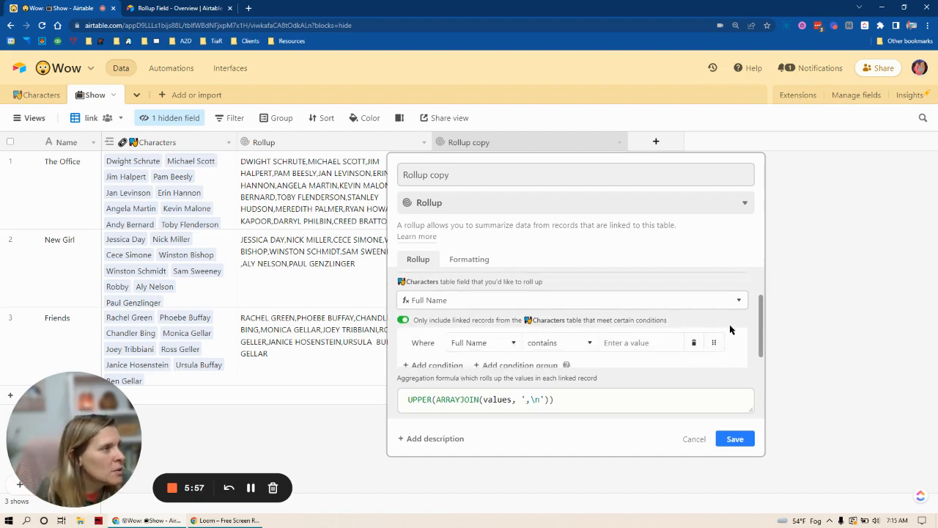
Set the Rollup copy field's condition to Type is Main character and save the field
{"action": "left_click", "coordinate": [468, 344]}
{"action": "scroll", "coordinate": [513, 470], "scroll_direction": "down", "scroll_amount": 3}
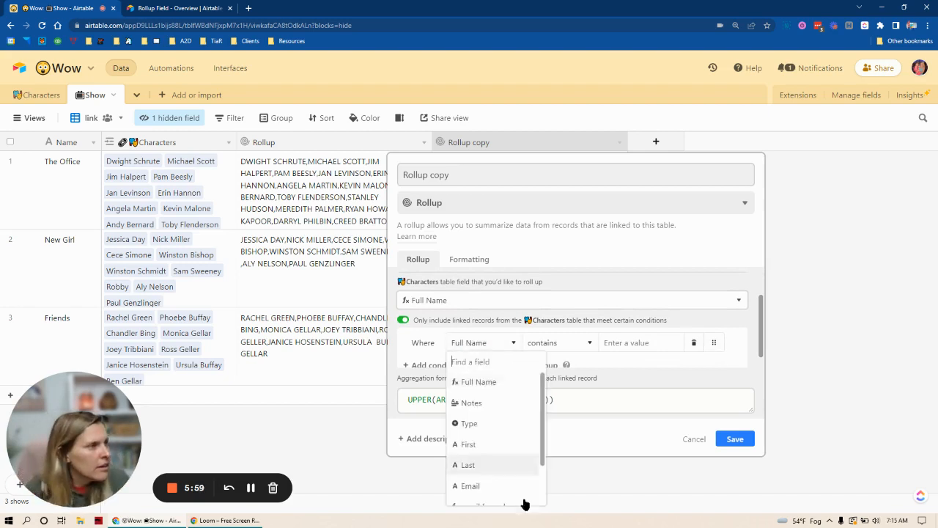
{"action": "left_click", "coordinate": [484, 475]}
{"action": "left_click", "coordinate": [484, 343]}
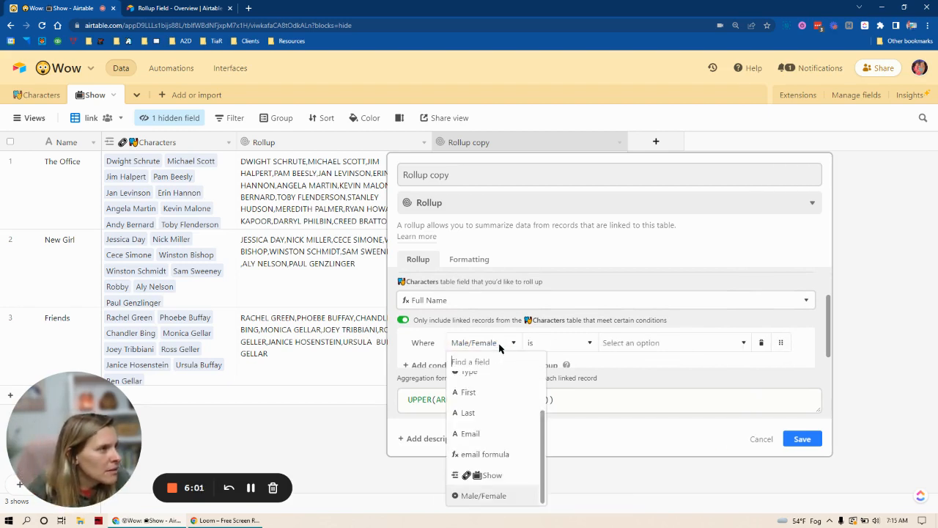
{"action": "scroll", "coordinate": [502, 462], "scroll_direction": "down", "scroll_amount": 3}
{"action": "scroll", "coordinate": [504, 462], "scroll_direction": "up", "scroll_amount": 3}
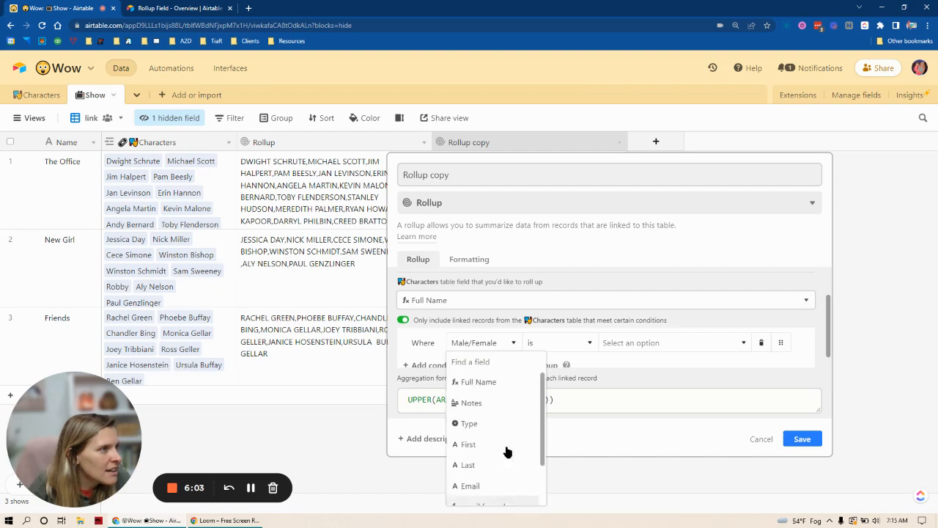
{"action": "left_click", "coordinate": [491, 423]}
{"action": "left_click", "coordinate": [626, 348]}
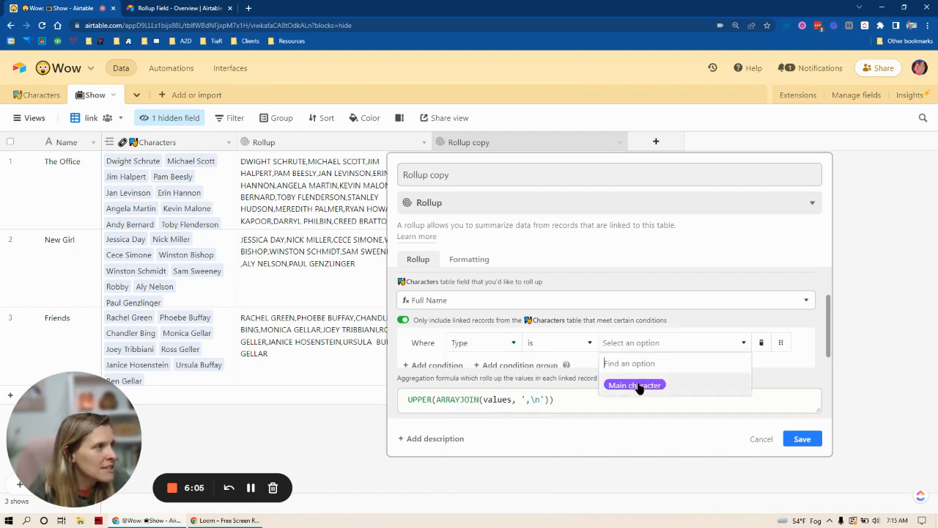
{"action": "left_click", "coordinate": [636, 386]}
{"action": "left_click", "coordinate": [804, 439]}
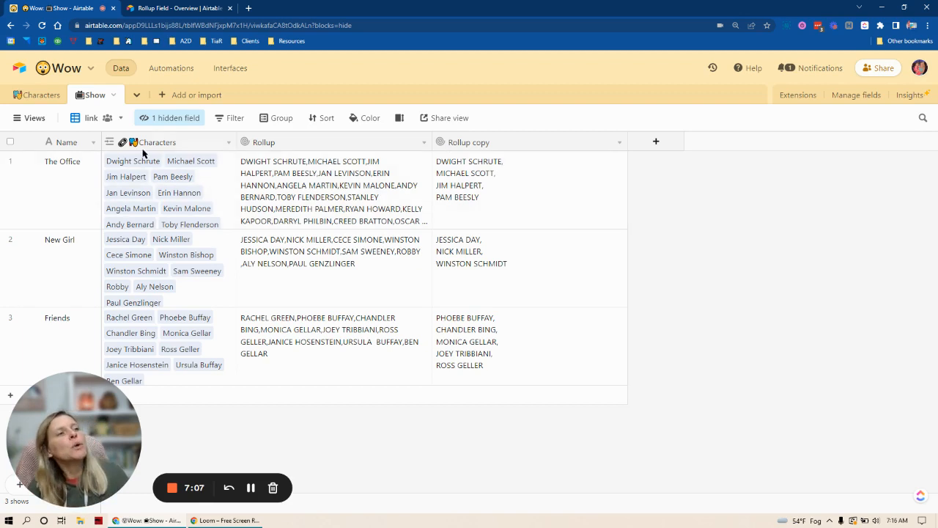
Replace UPPER in the Rollup field's aggregation formula with a status check, making it IF(Status="Status 1", ARRAYJOIN(values)), and save the field
{"action": "left_click", "coordinate": [334, 148]}
{"action": "double_click", "coordinate": [332, 148]}
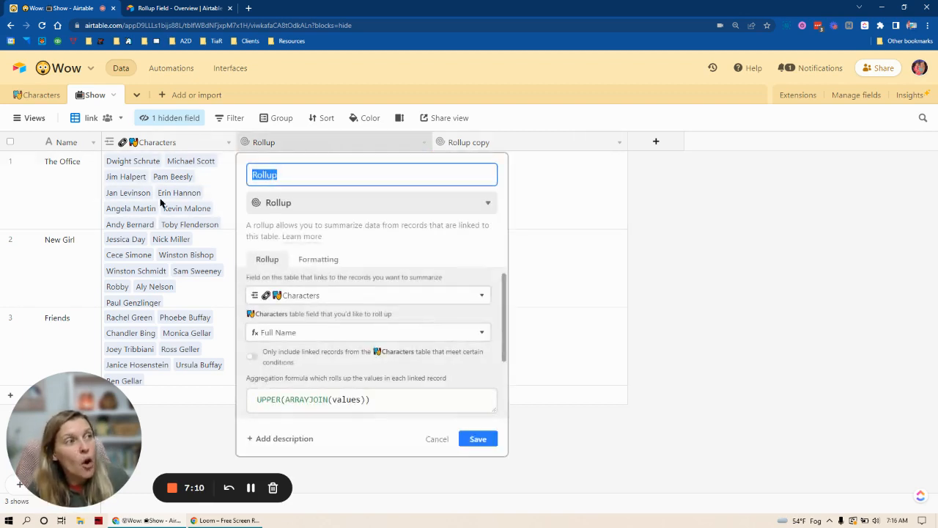
{"action": "left_click", "coordinate": [257, 400]}
{"action": "double_click", "coordinate": [257, 400]}
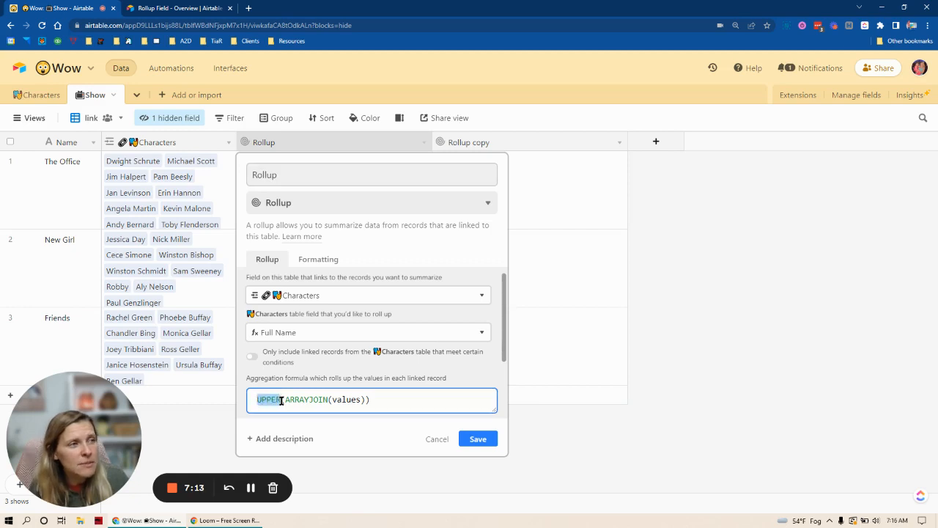
{"action": "type", "text": "IF("}
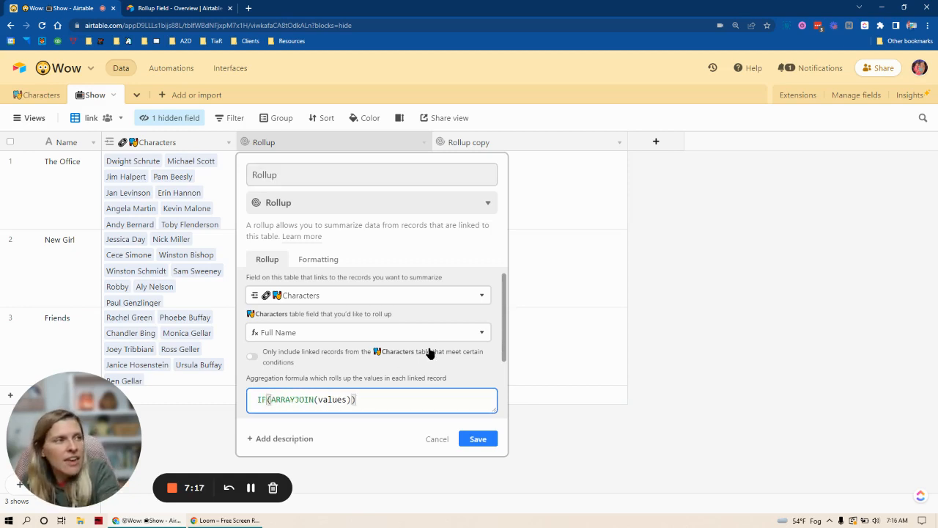
{"action": "type", "text": "Stat"}
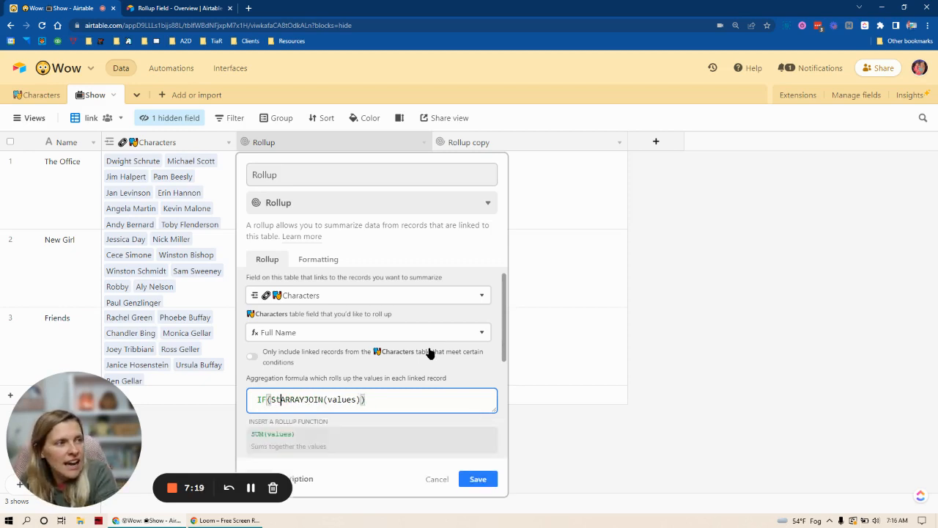
{"action": "type", "text": "us="}
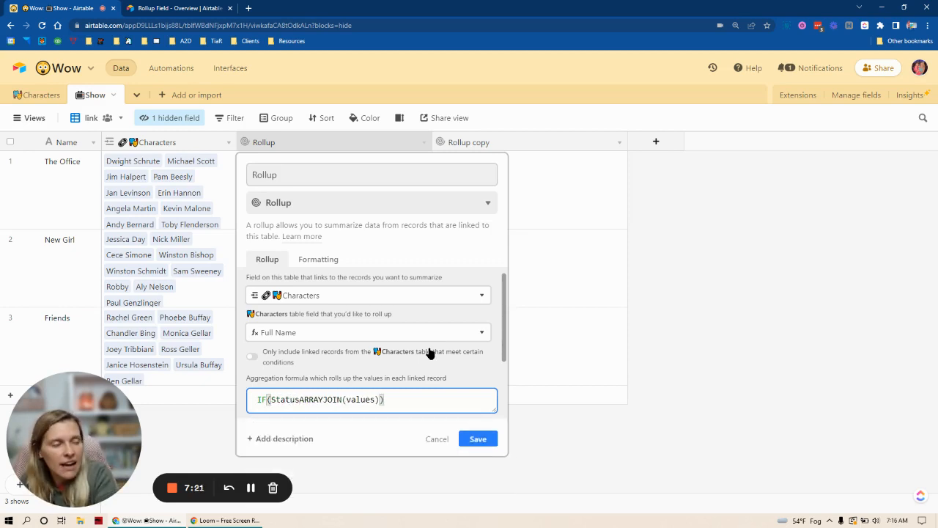
{"action": "type", "text": "\"Stat"}
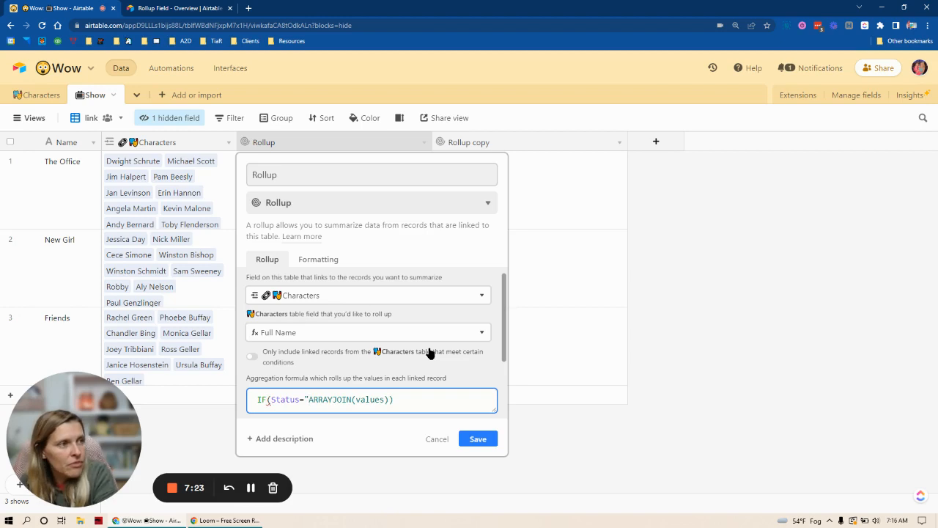
{"action": "type", "text": "us 1\""}
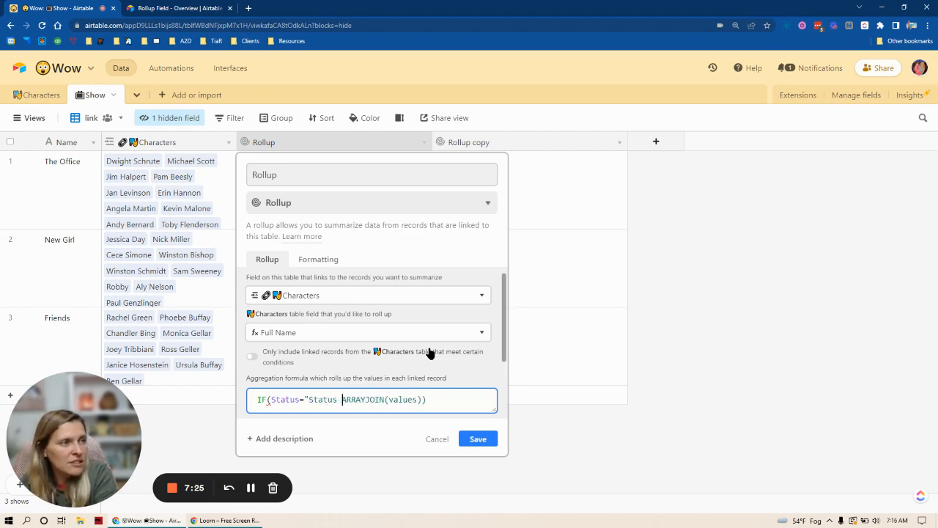
{"action": "type", "text": ","}
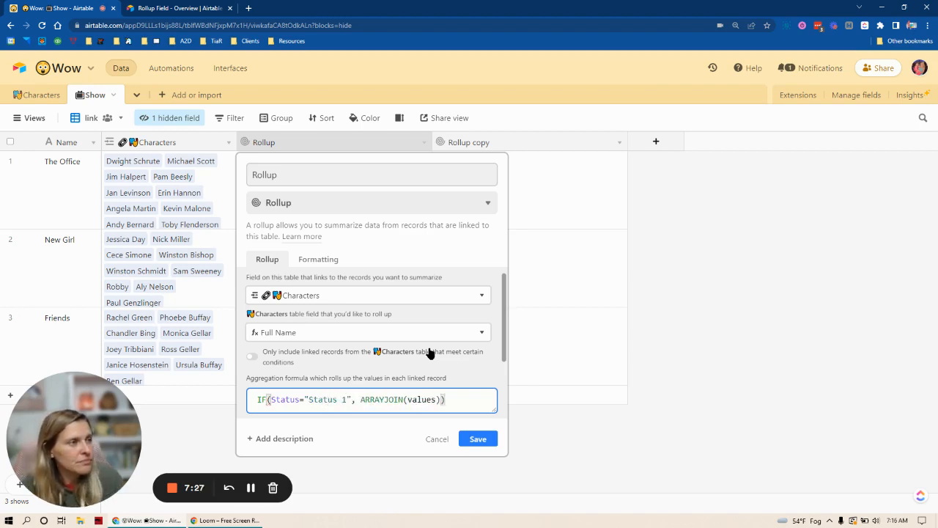
{"action": "left_click", "coordinate": [478, 439]}
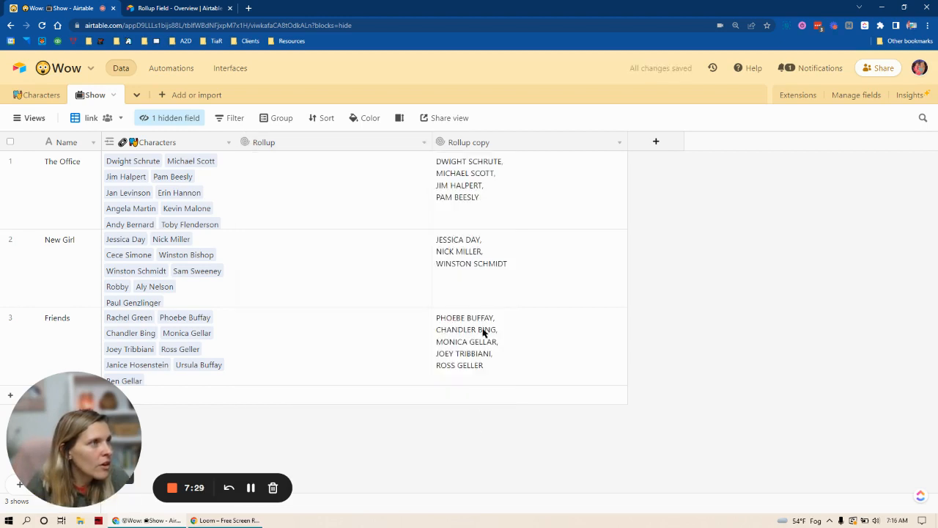
Unhide the Status field in the Show table's link view
{"action": "left_click", "coordinate": [184, 119]}
{"action": "left_click", "coordinate": [151, 217]}
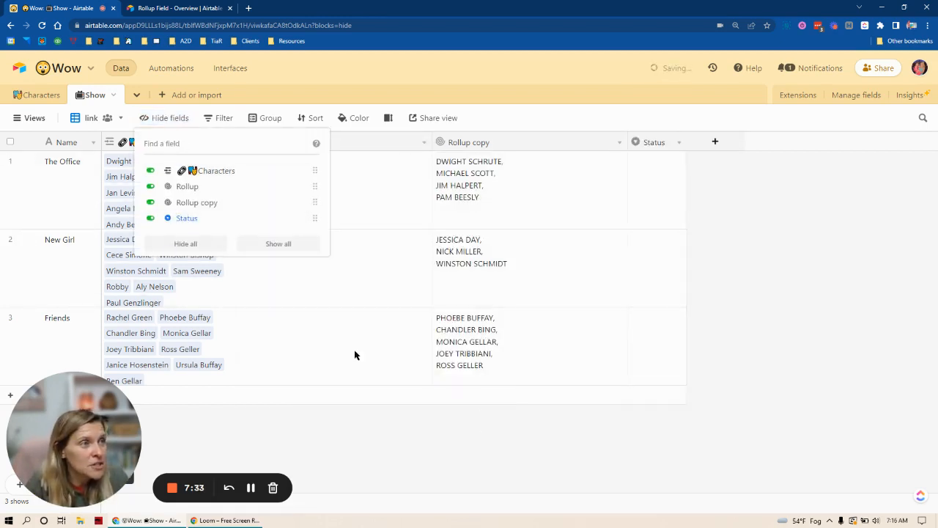
{"action": "left_click", "coordinate": [710, 224]}
Set the Status of The Office and Friends to Status 1 and of New Girl to Status 2
{"action": "left_click", "coordinate": [655, 185]}
{"action": "left_click", "coordinate": [655, 185]}
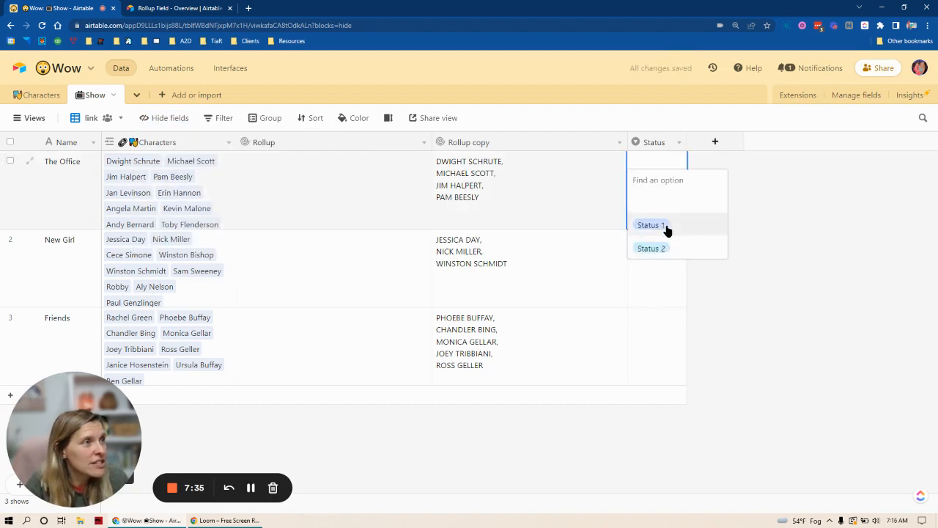
{"action": "left_click", "coordinate": [664, 225]}
{"action": "left_click", "coordinate": [762, 285]}
{"action": "left_click", "coordinate": [662, 341]}
{"action": "left_click", "coordinate": [664, 342]}
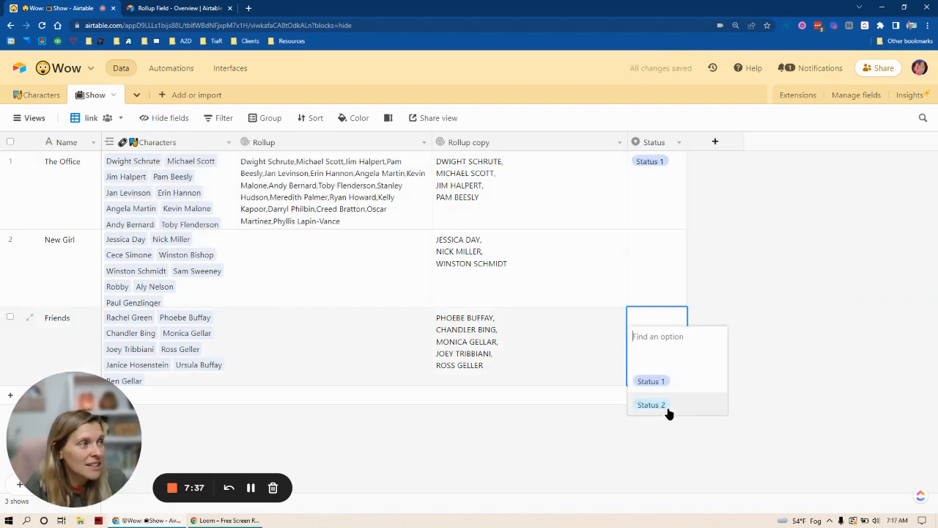
{"action": "left_click", "coordinate": [668, 410]}
{"action": "left_click", "coordinate": [660, 270]}
{"action": "left_click", "coordinate": [661, 270]}
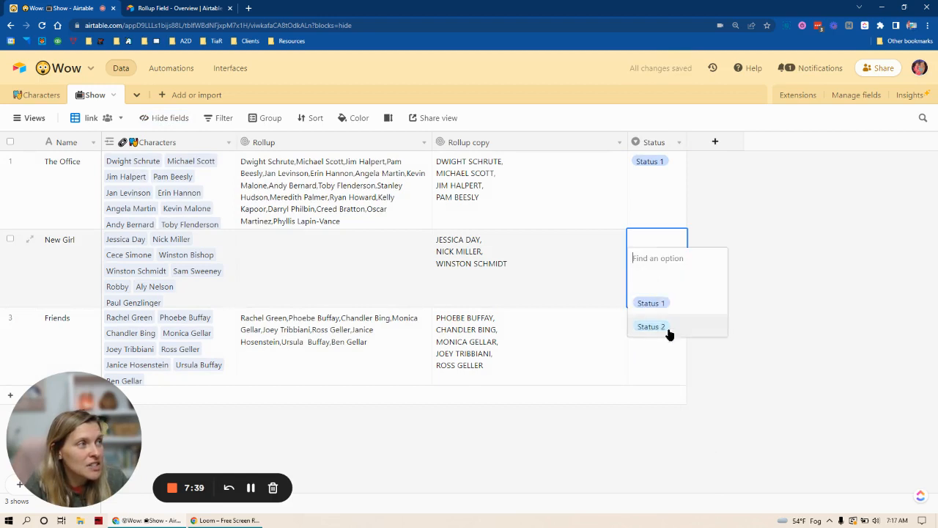
{"action": "left_click", "coordinate": [667, 329]}
{"action": "left_click", "coordinate": [741, 402]}
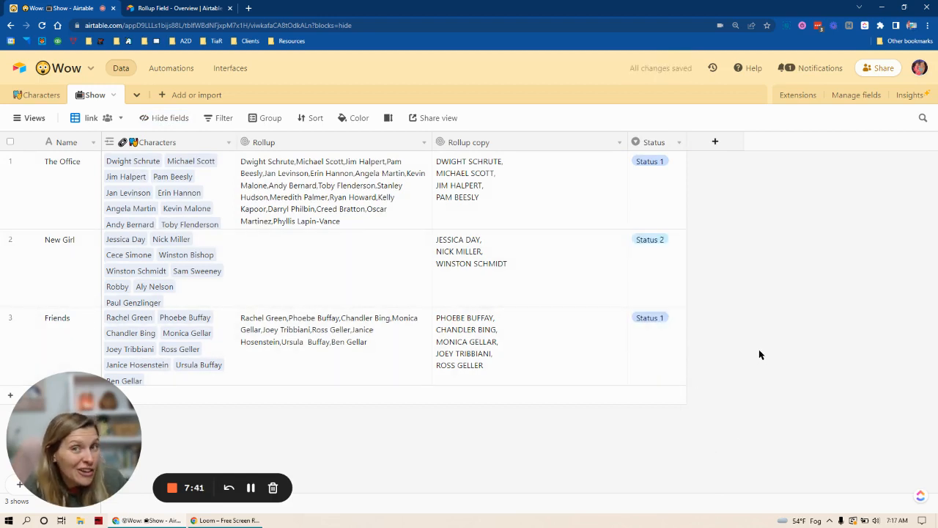